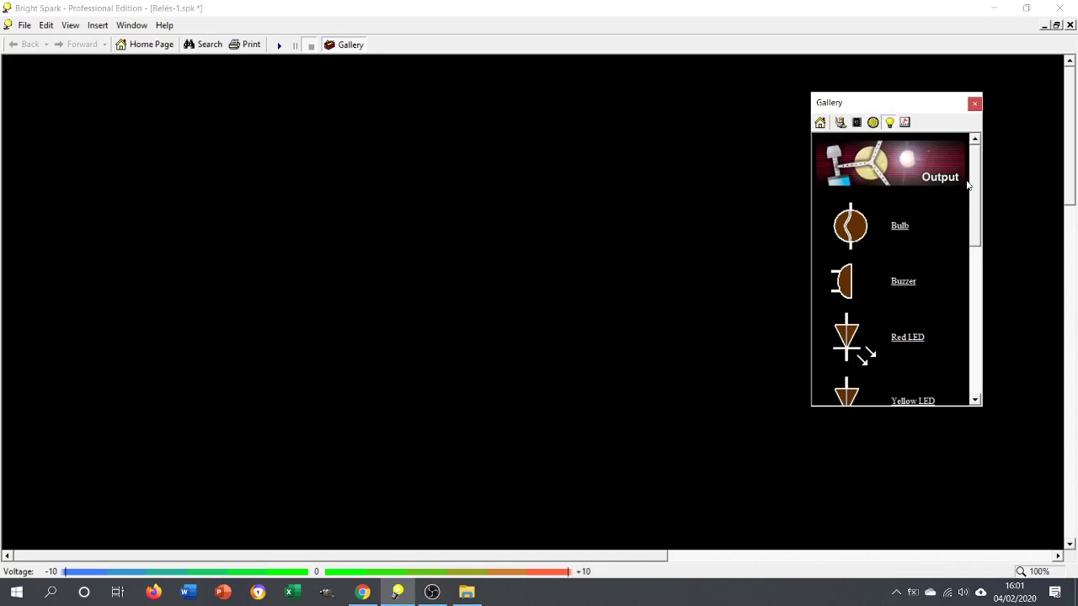
Place an SPDT relay from the Output components in the upper-left area of the circuit
left_click_drag(969, 186, 986, 309)
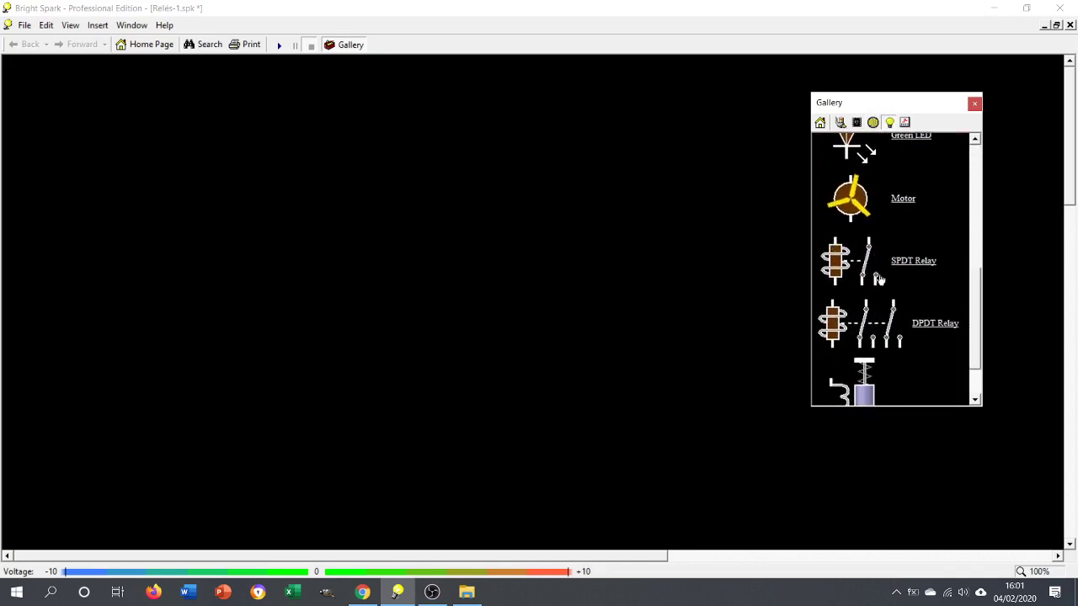
left_click_drag(850, 265, 232, 215)
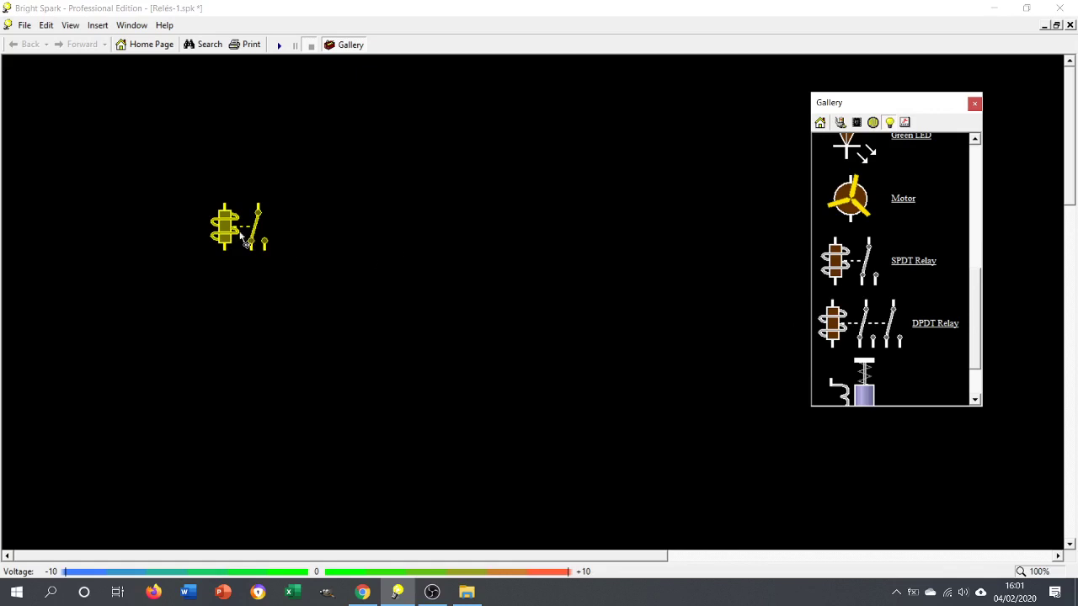
left_click_drag(237, 246, 207, 231)
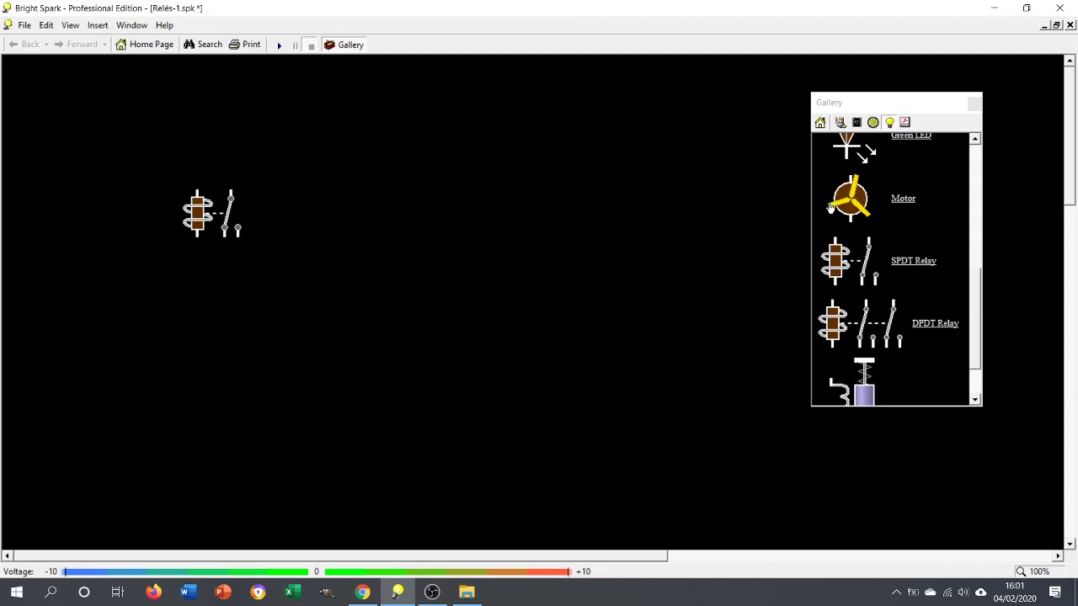
Add a 10 V battery to the left of the relay and an SPST switch above, between the two
left_click_drag(970, 274, 976, 166)
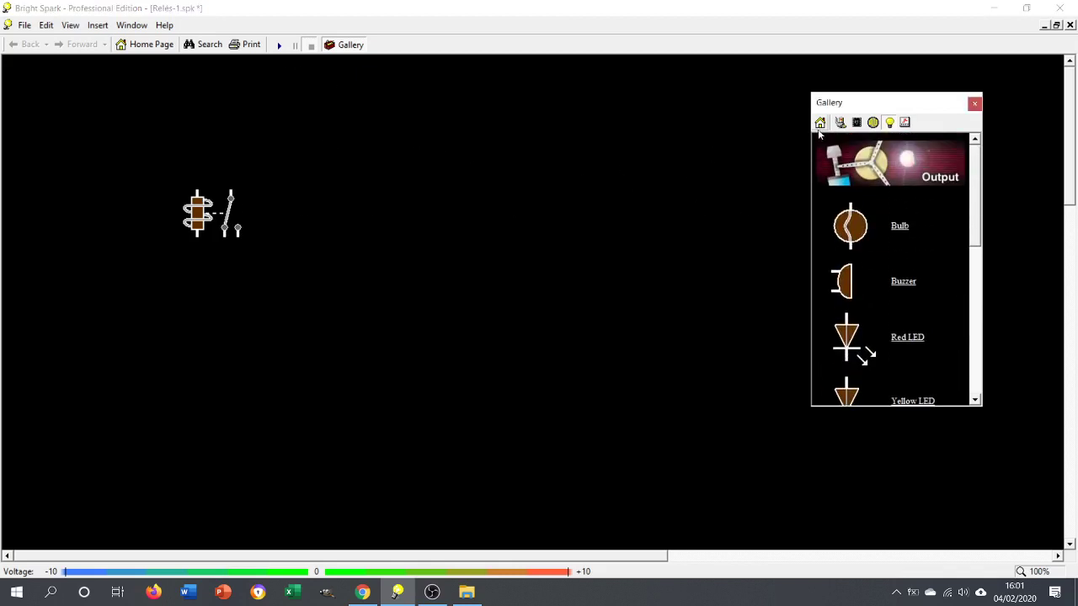
left_click(820, 126)
left_click(945, 249)
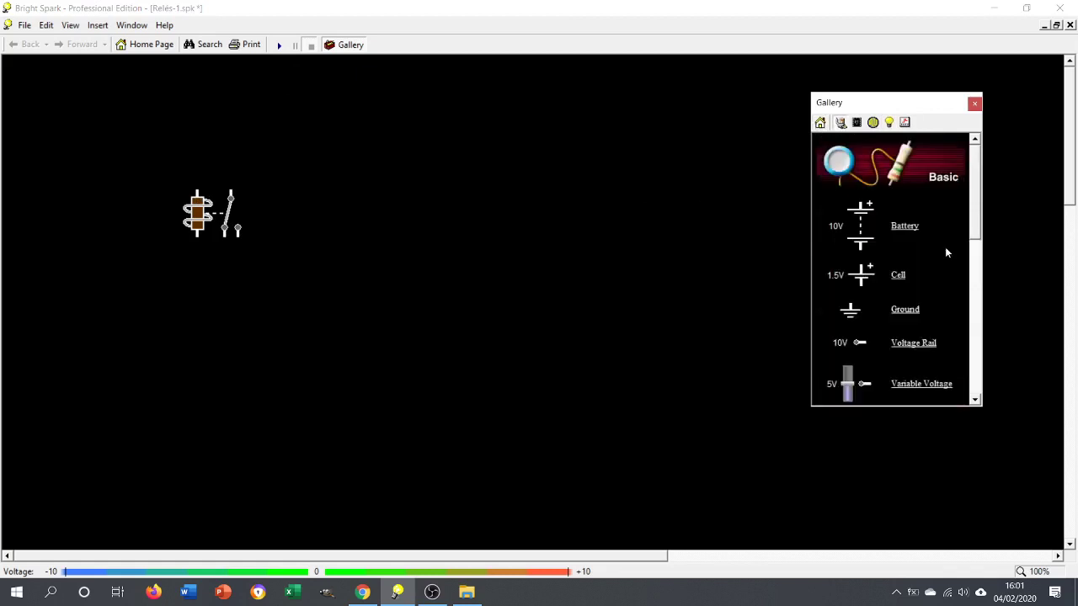
left_click_drag(858, 224, 98, 223)
left_click(873, 123)
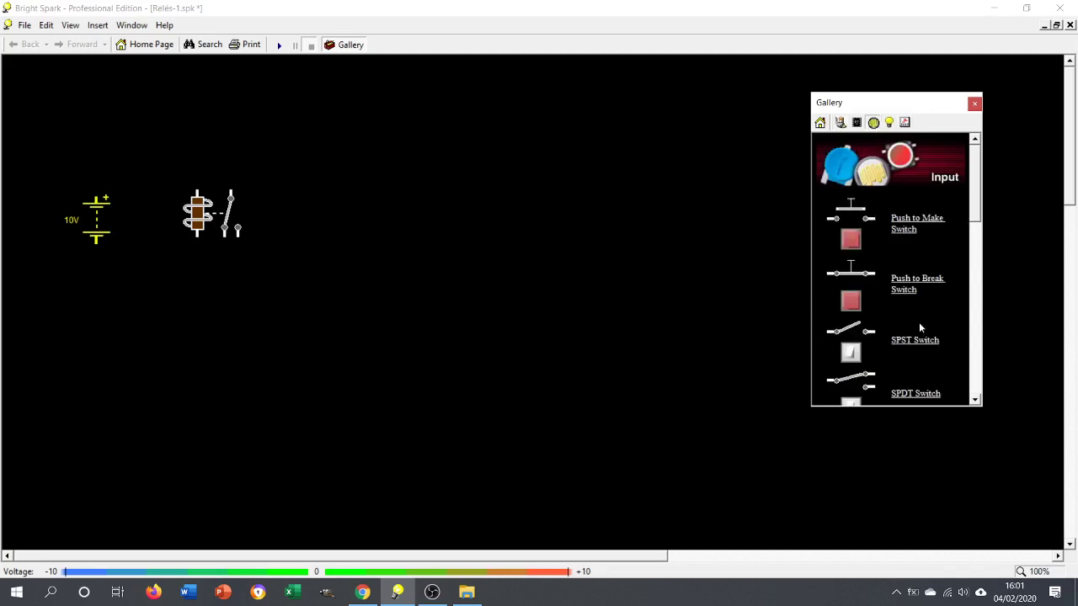
left_click_drag(839, 334, 142, 165)
Wire the battery's positive terminal through the switch to the relay coil, and the coil back to the negative terminal
left_click_drag(96, 198, 118, 162)
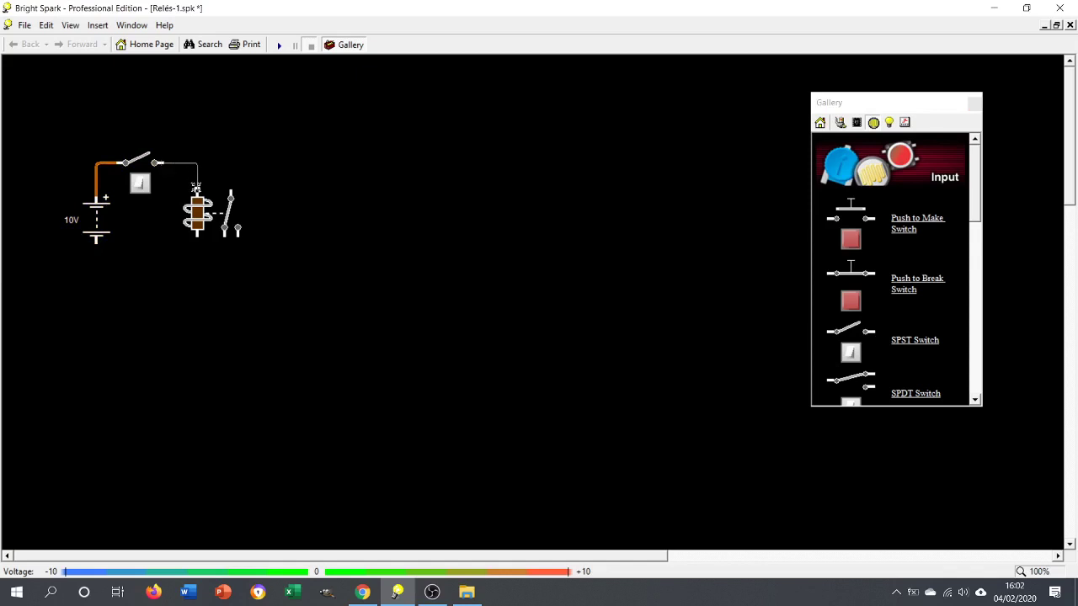
left_click_drag(196, 187, 197, 189)
mouse_move(138, 270)
left_mouse_down()
mouse_move(104, 264)
mouse_move(96, 243)
left_mouse_up()
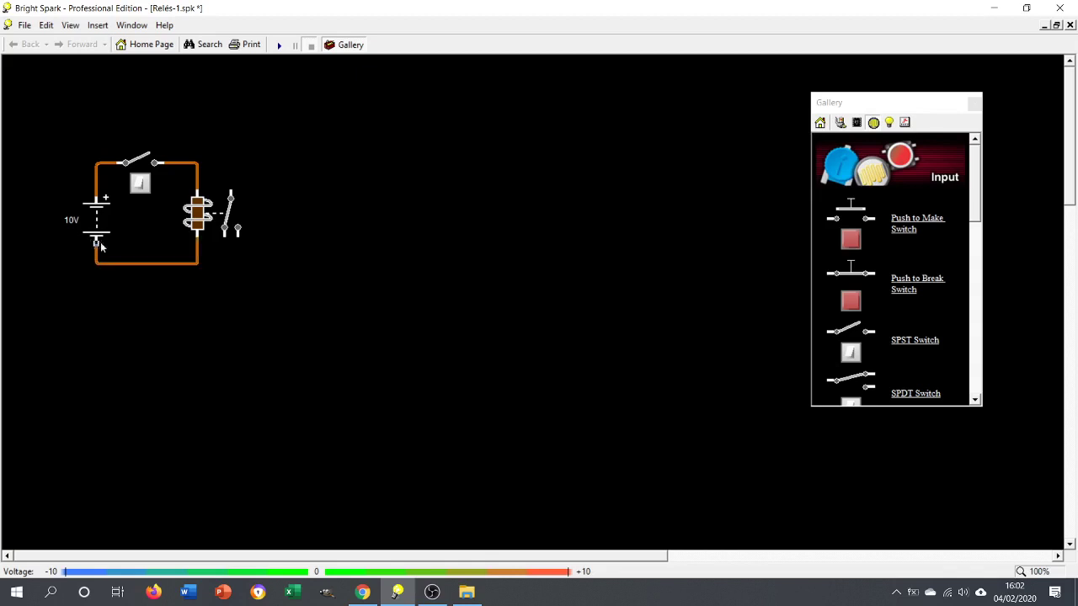
Run the simulation and toggle the switch several times to observe the relay contact
left_click(279, 48)
left_click(140, 183)
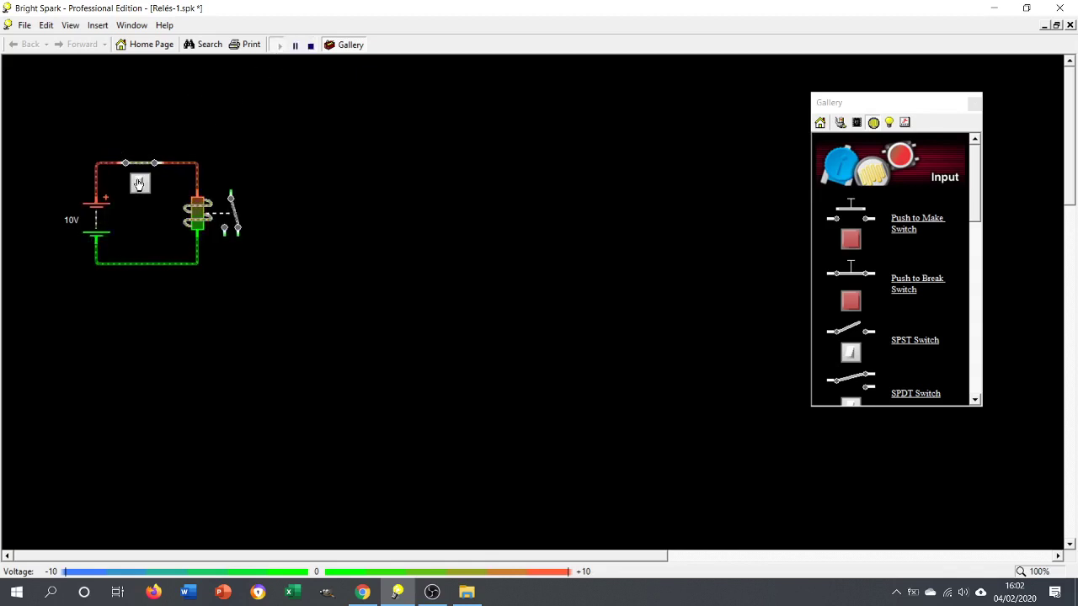
left_click(140, 184)
left_click(140, 183)
left_click(140, 183)
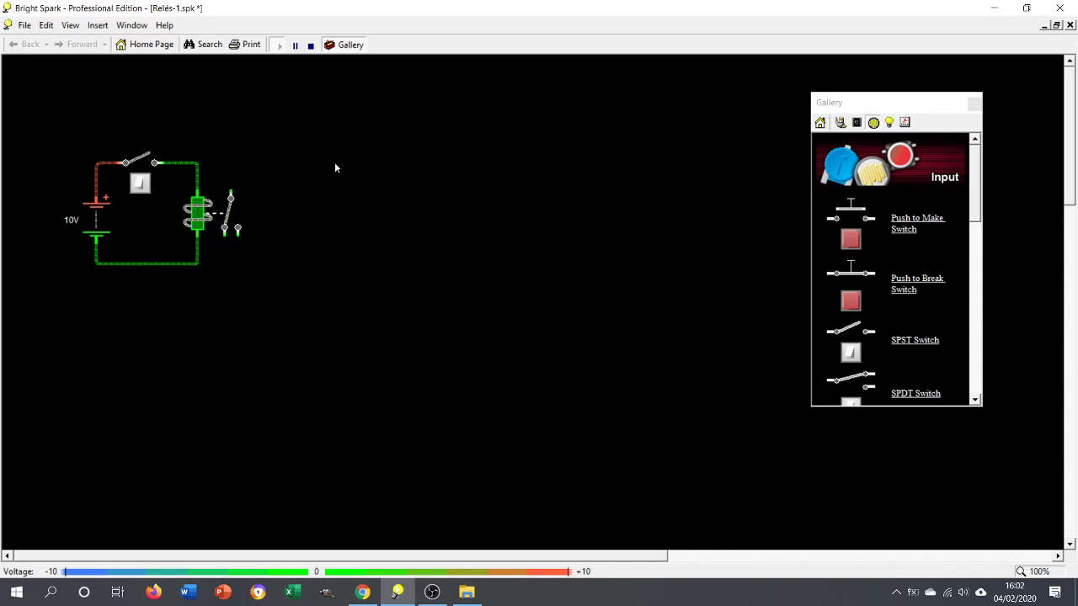
Stop simulating and place a second 10 V battery to the right of the relay
left_click(819, 124)
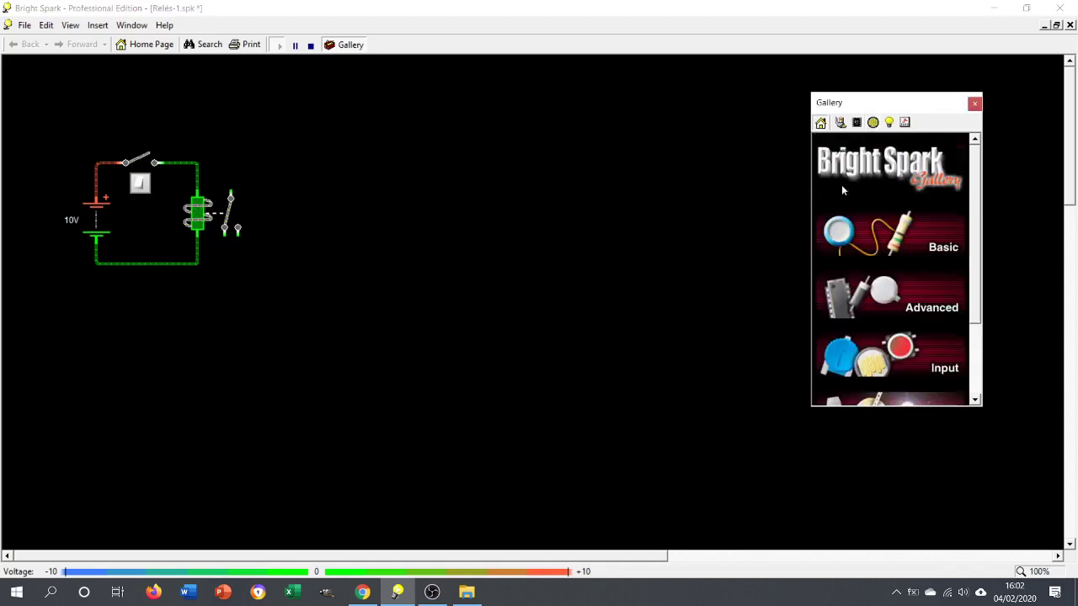
left_click(940, 253)
left_click_drag(862, 226, 360, 215)
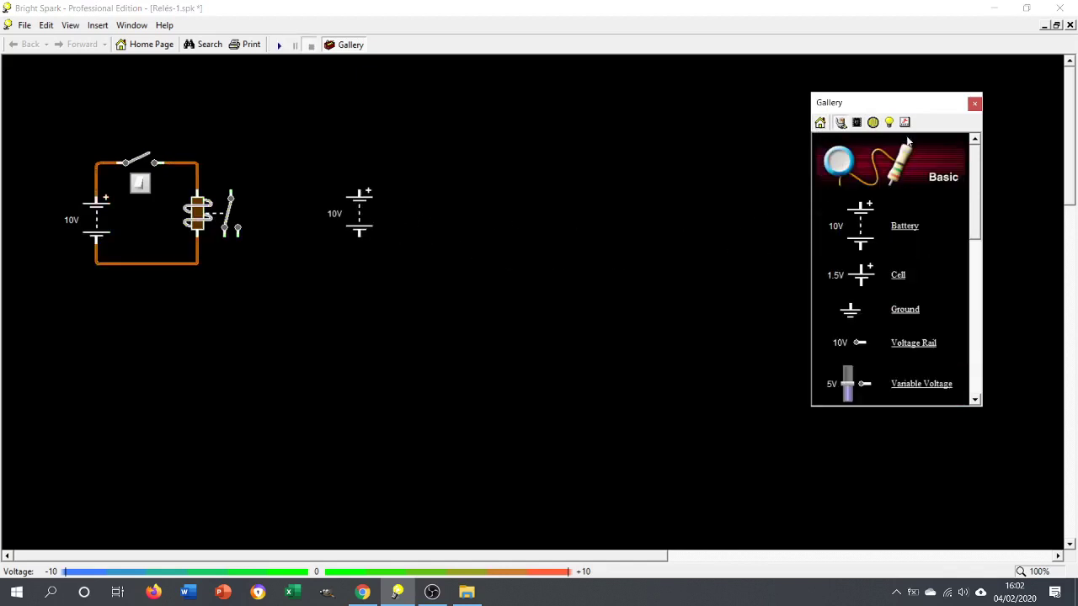
Add a bulb above, between the relay and the second battery, and rotate it to horizontal
left_click(889, 122)
left_click_drag(851, 225, 305, 154)
right_click(306, 153)
left_click(337, 227)
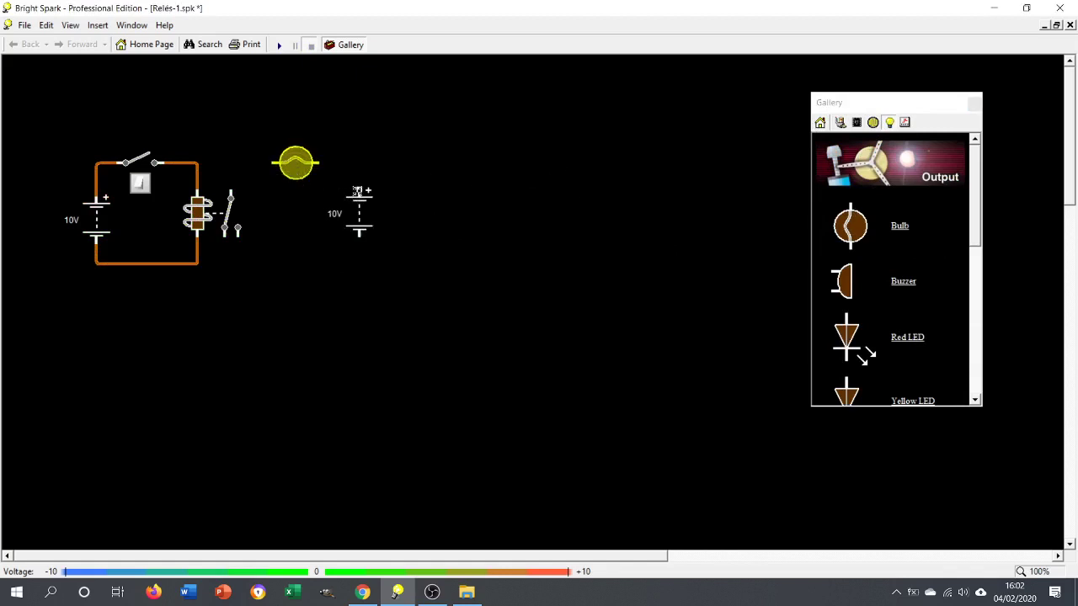
Wire the relay's common contact through the bulb to the second battery's positive terminal, and its normally open contact to the negative terminal
left_click_drag(327, 162, 273, 162)
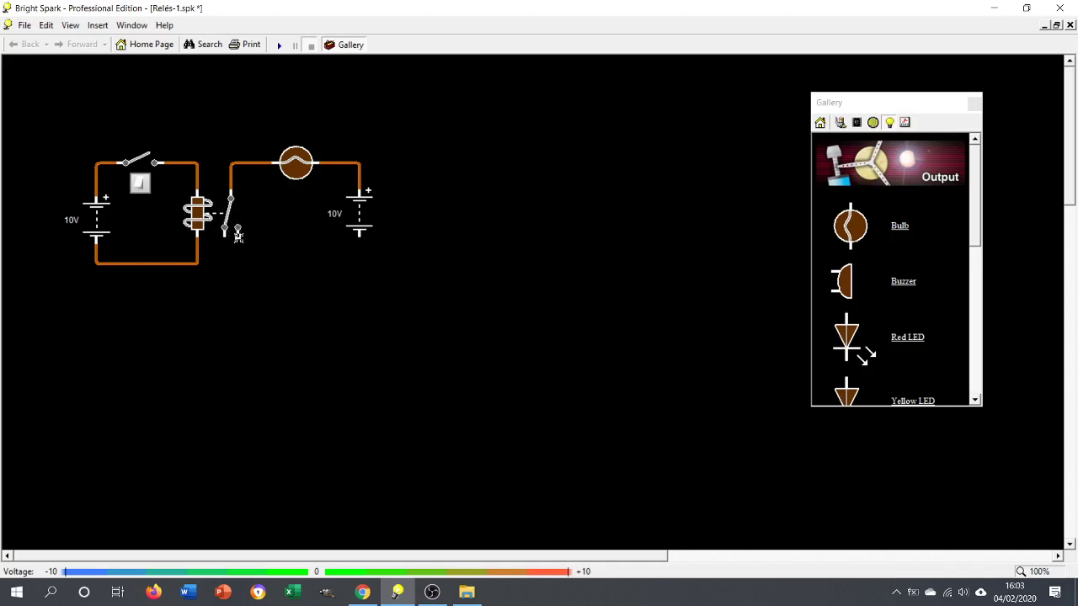
left_click_drag(238, 263, 363, 241)
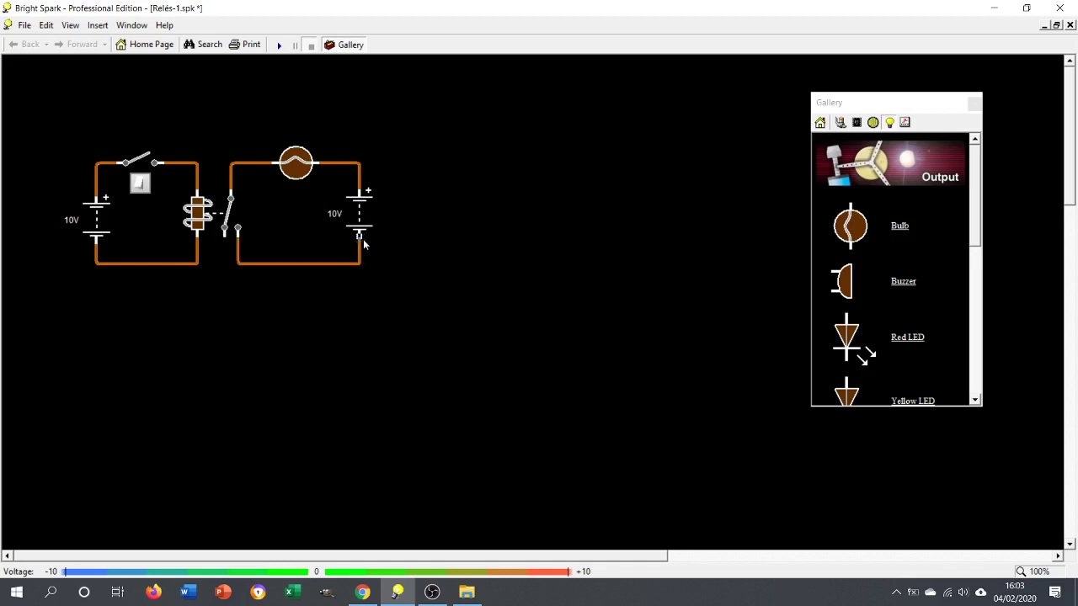
Simulate the two-battery circuit, close and reopen the switch to check the bulb, and stop the simulation
left_click(279, 45)
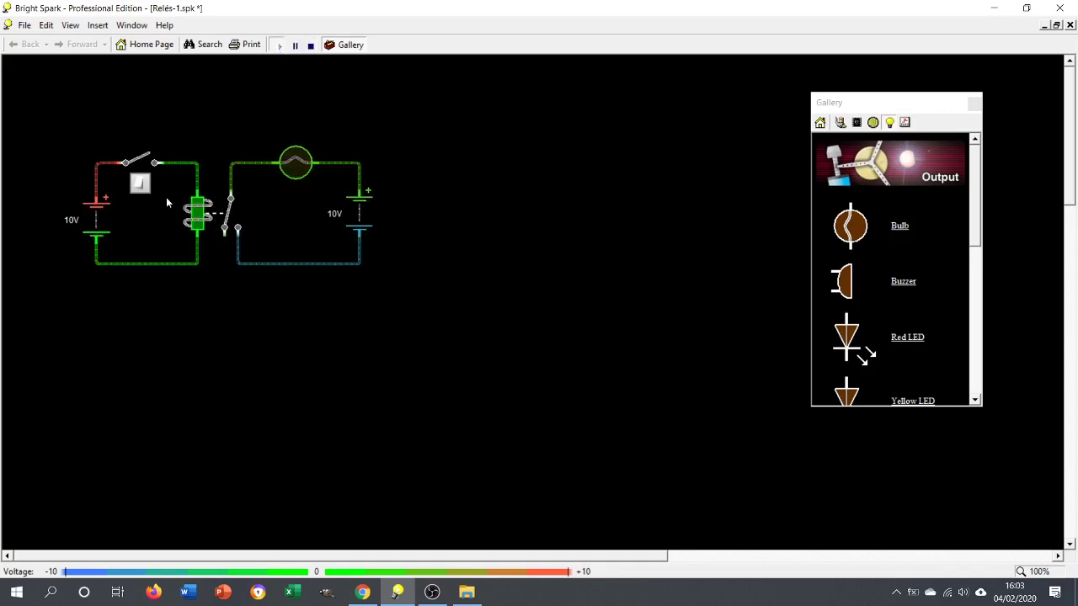
left_click(140, 183)
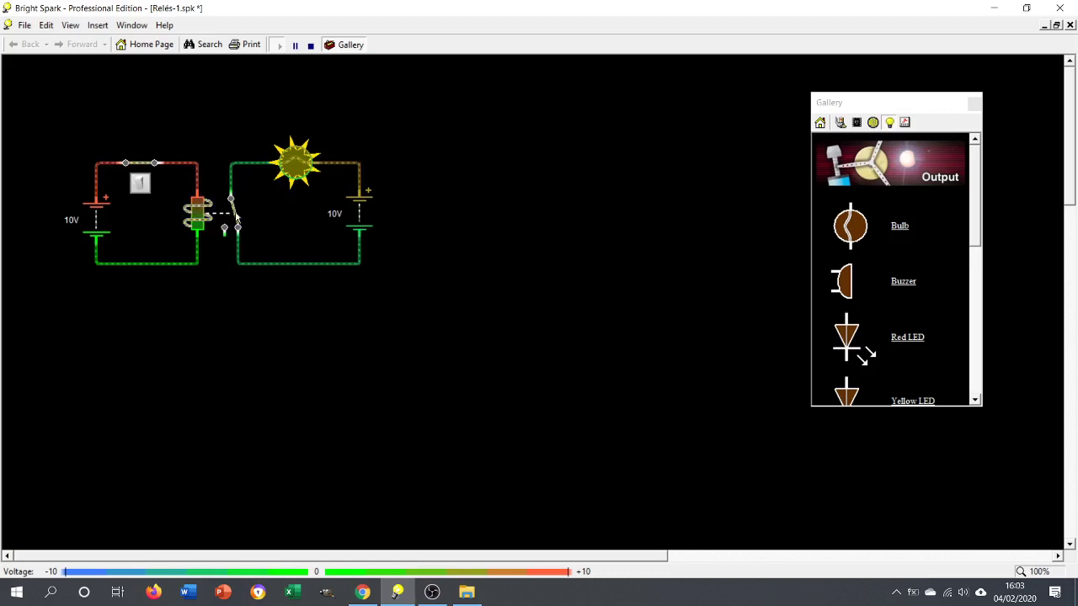
left_click(140, 184)
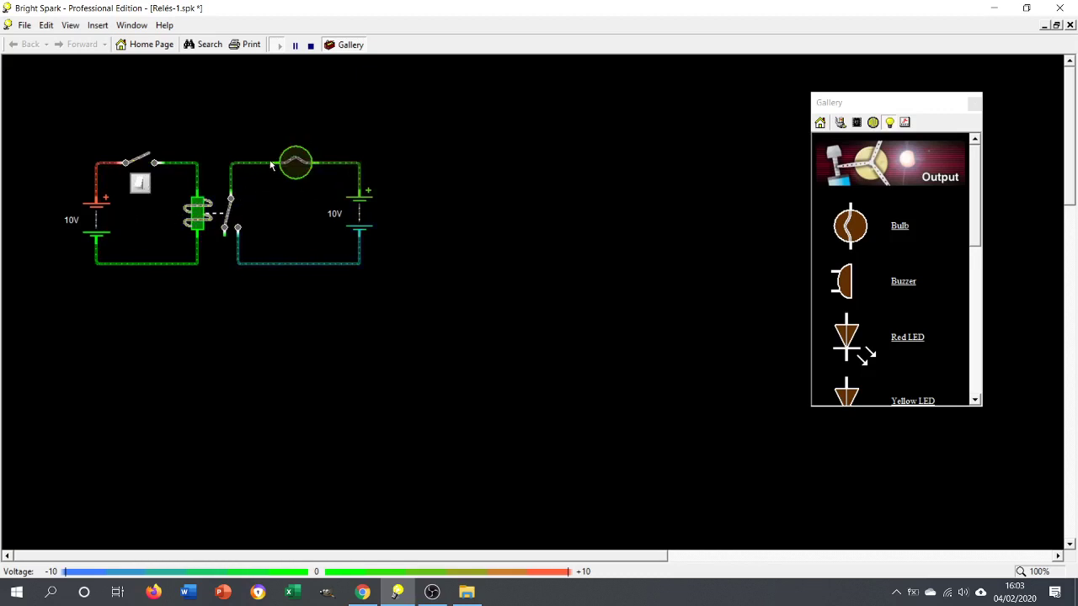
mouse_move(271, 166)
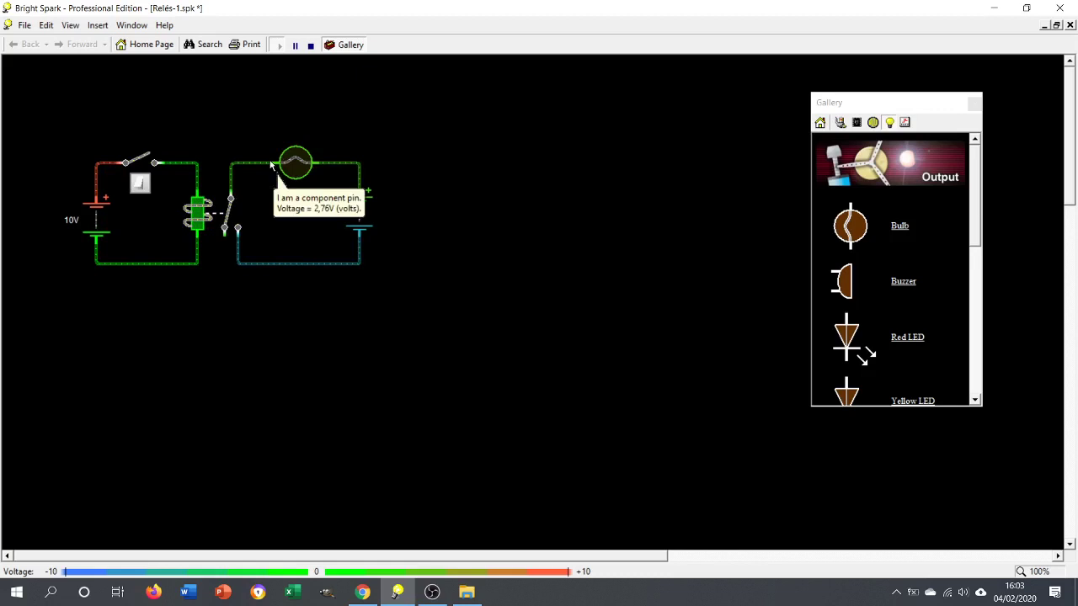
left_click(310, 48)
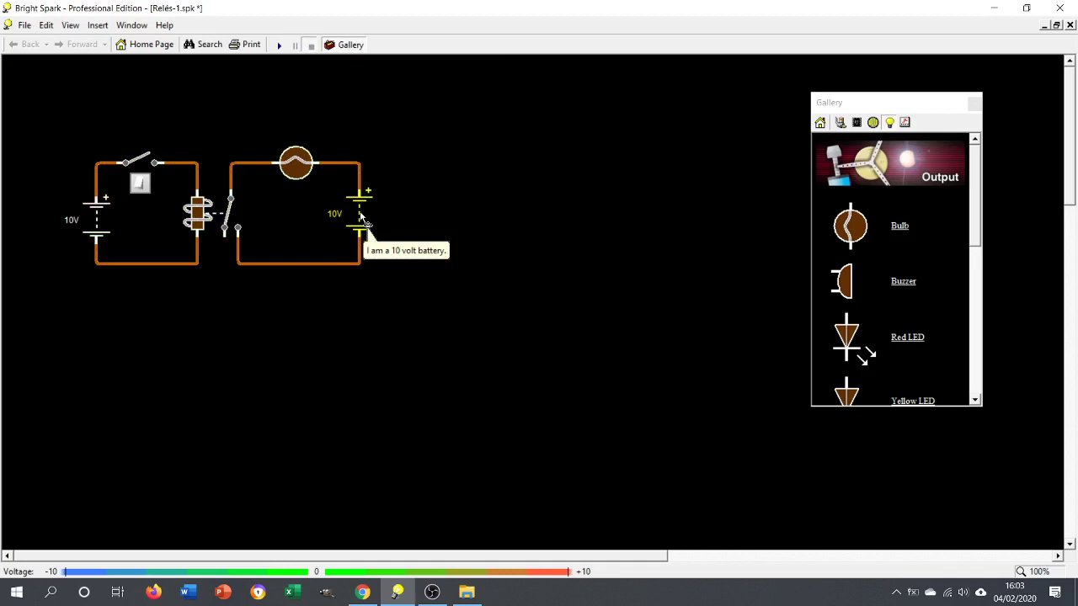
Delete the second battery and place an AC source in its position
left_click(360, 217)
key("Delete")
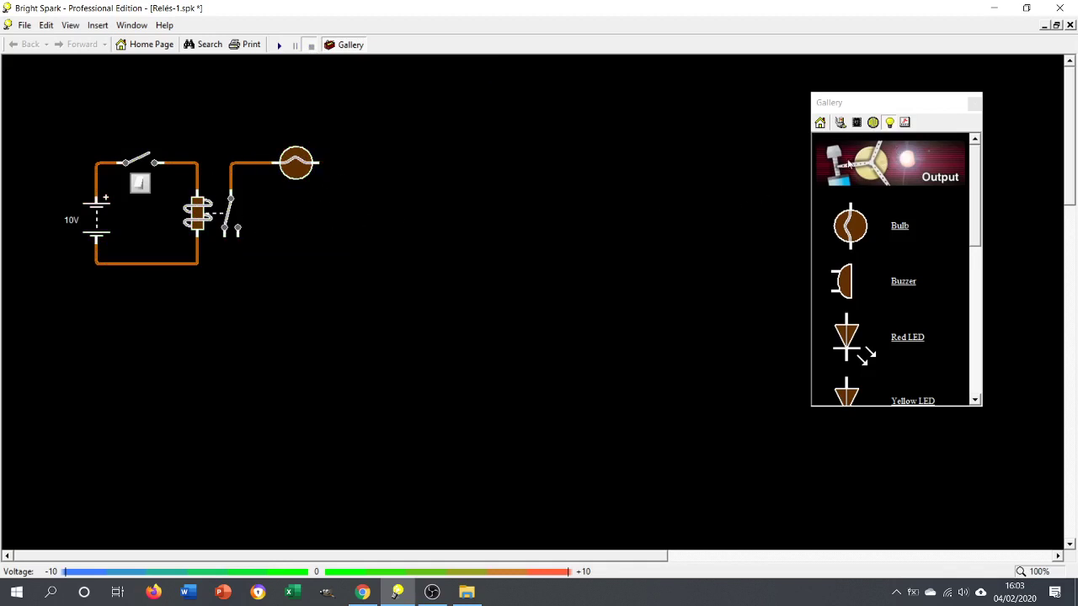
left_click(819, 122)
left_click(927, 256)
scroll(918, 261, "down", 3)
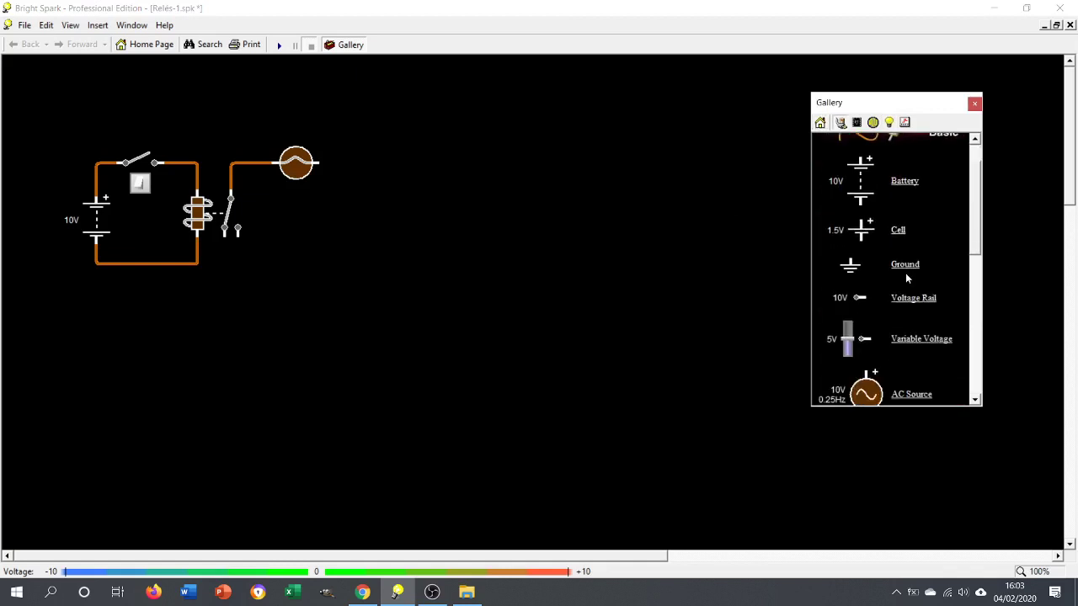
left_click_drag(776, 262, 379, 219)
Set the AC source's voltage to 5 V and its frequency to 50 Hz
double_click(353, 216)
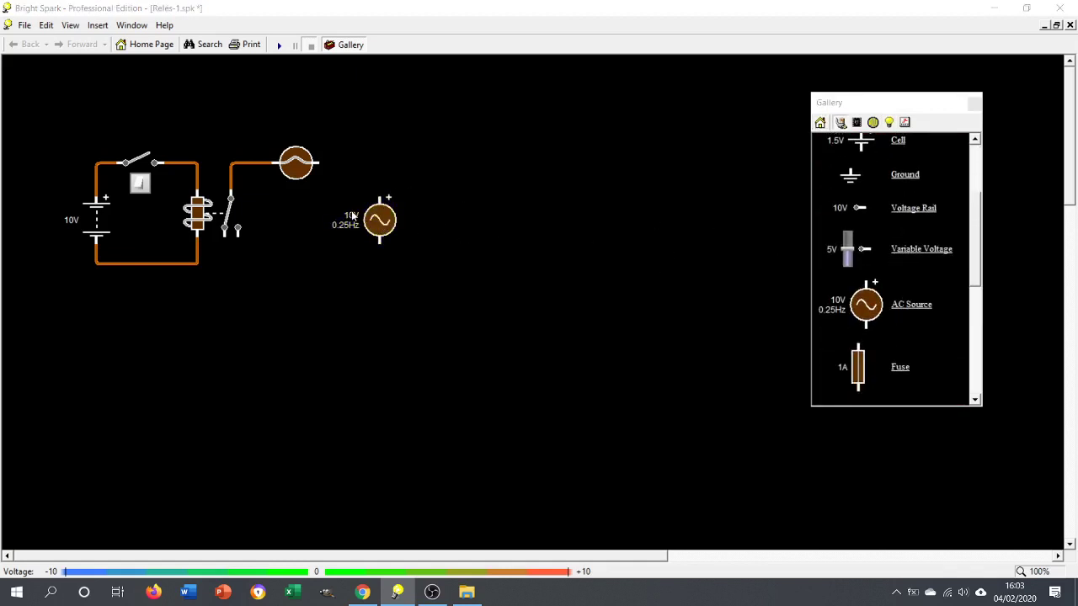
type("5")
key("Return")
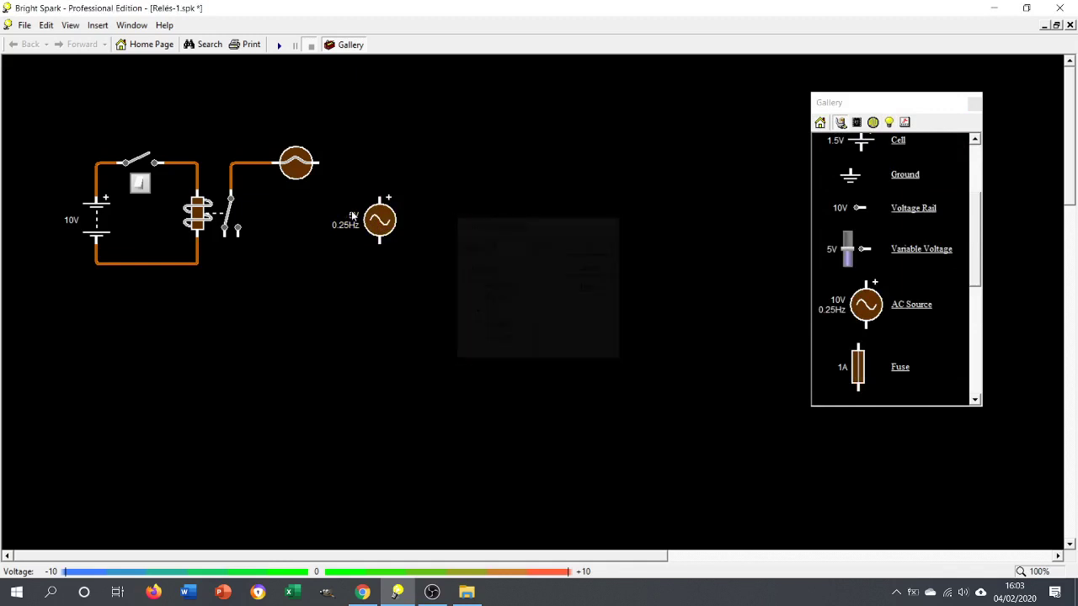
double_click(352, 226)
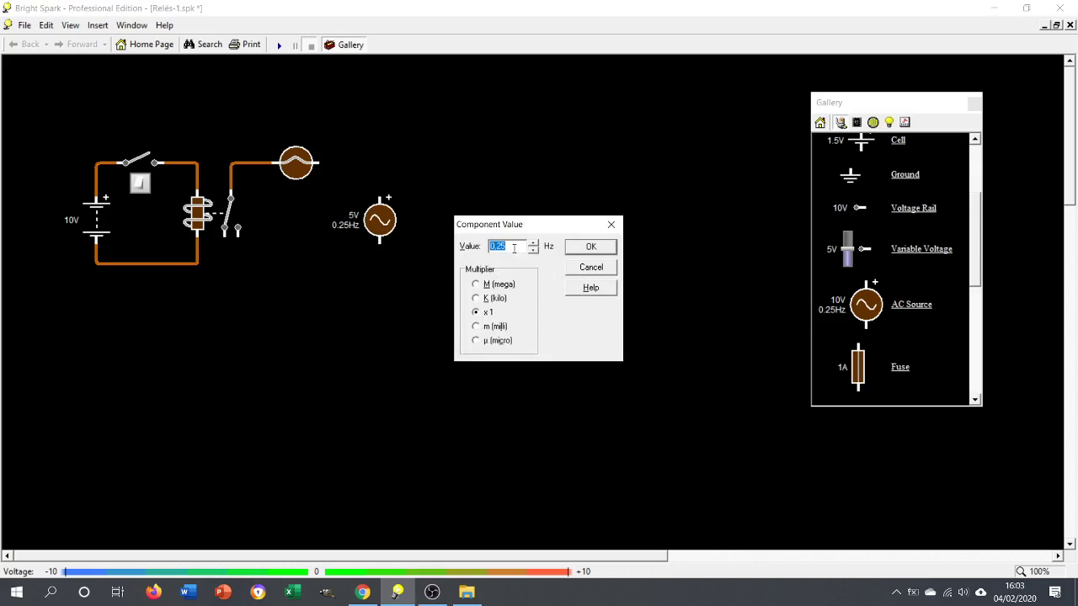
type("50")
left_click(592, 247)
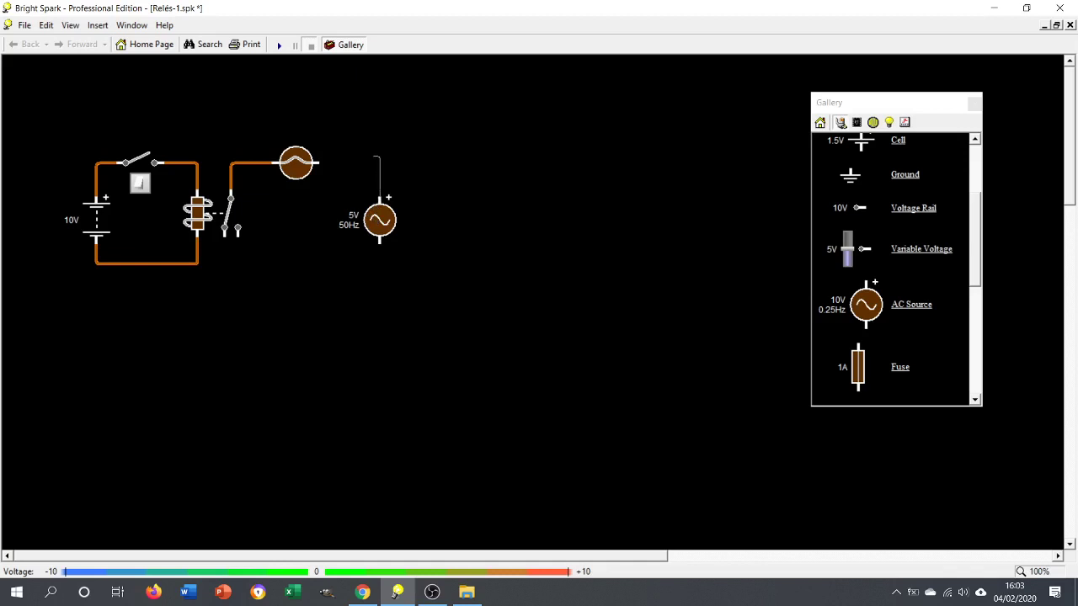
Wire the AC source's positive terminal to the bulb and its other terminal to the relay's normally open contact
left_click_drag(377, 162, 317, 162)
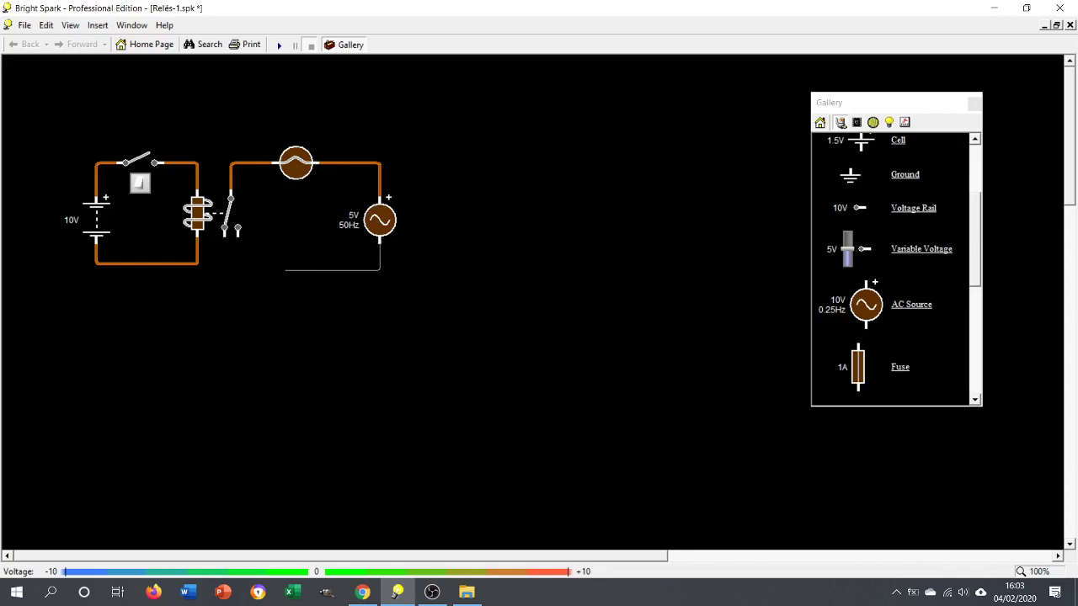
left_click_drag(380, 246, 380, 246)
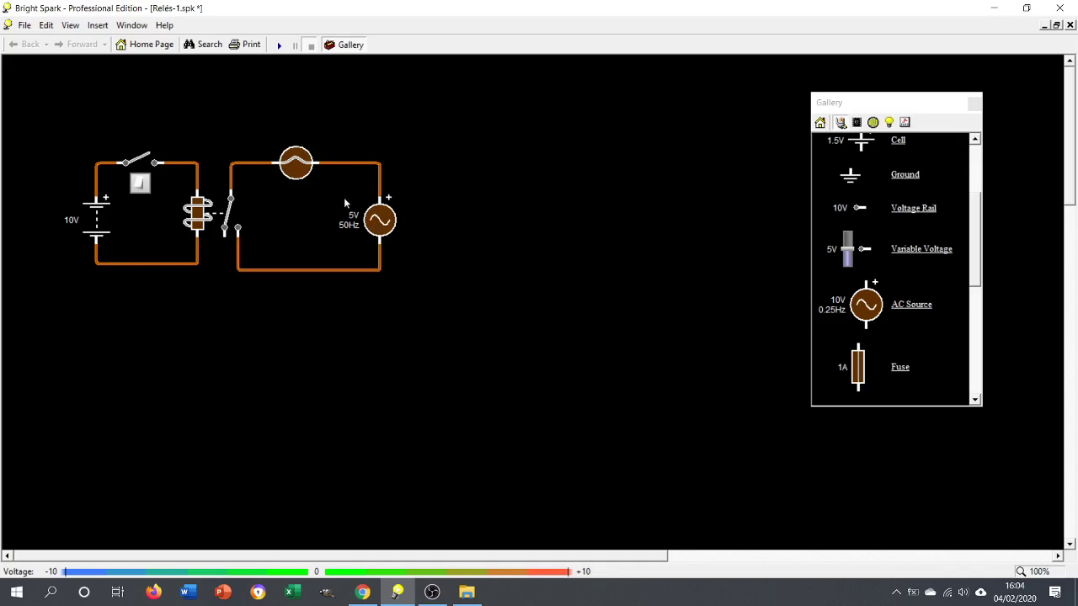
Close the switch, run the simulation to check the bulb on the AC supply, and stop it
left_click(139, 187)
left_click(279, 44)
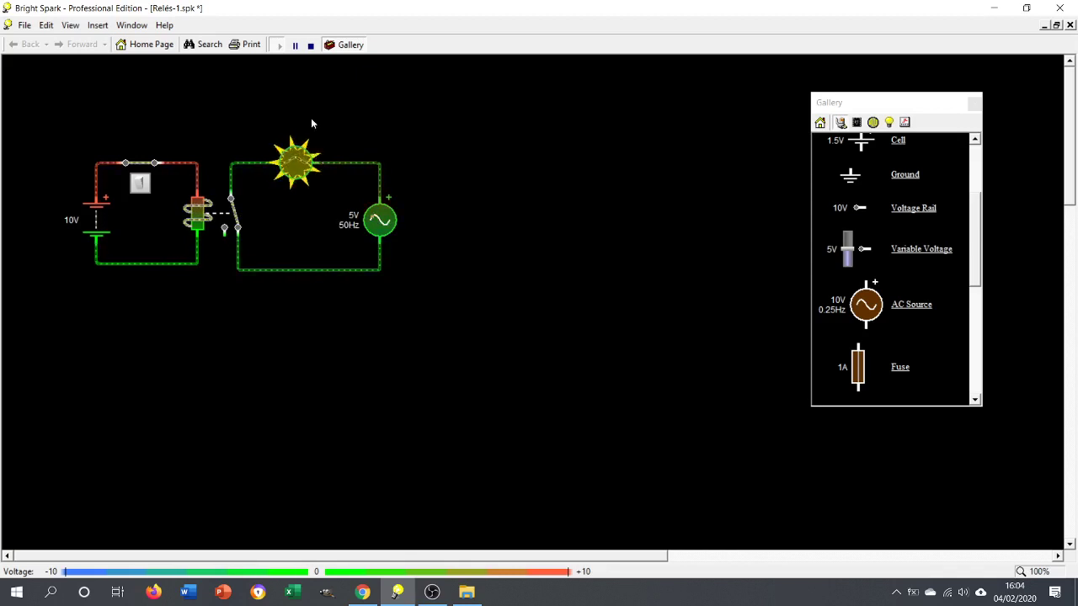
left_click(311, 47)
left_click(311, 46)
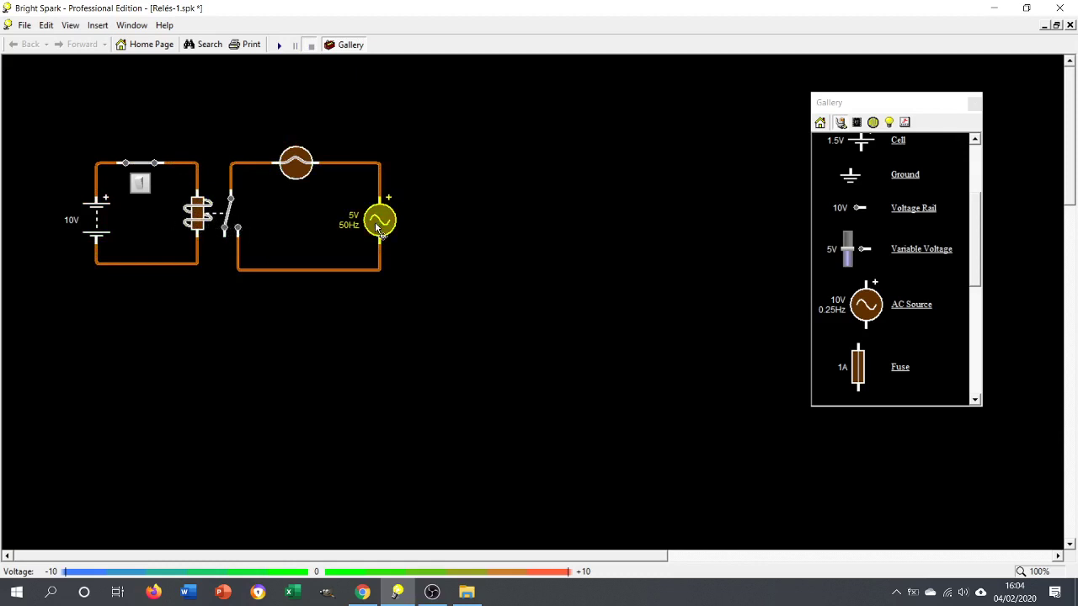
Delete the AC source and the bulb's remaining wire, and reposition the bulb vertically below the relay's normally open contact
key("Delete")
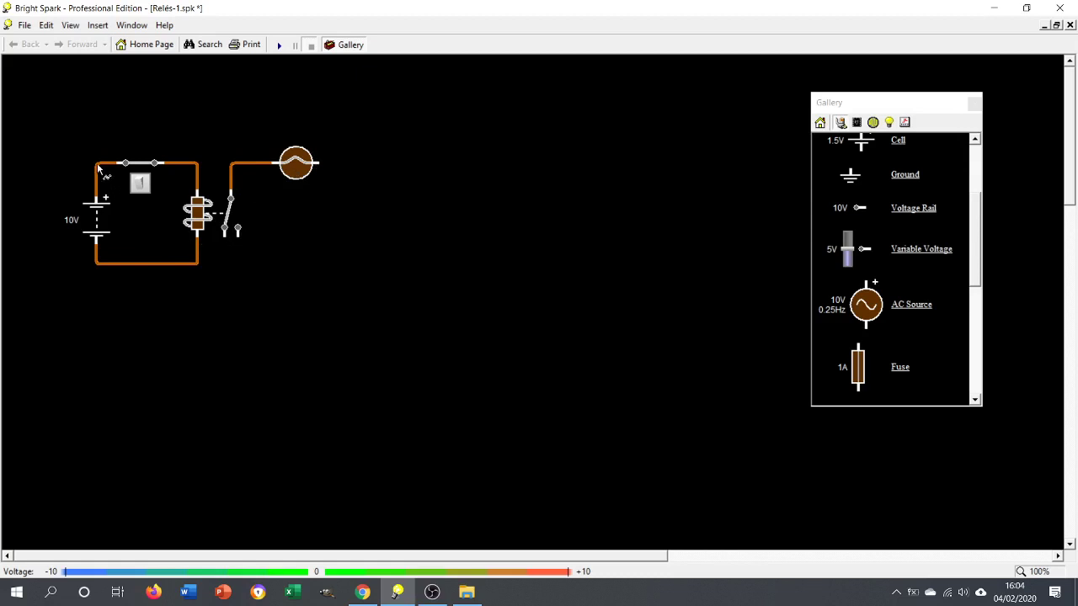
key("Delete")
left_click_drag(294, 164, 238, 304)
right_click(281, 256)
left_click(325, 330)
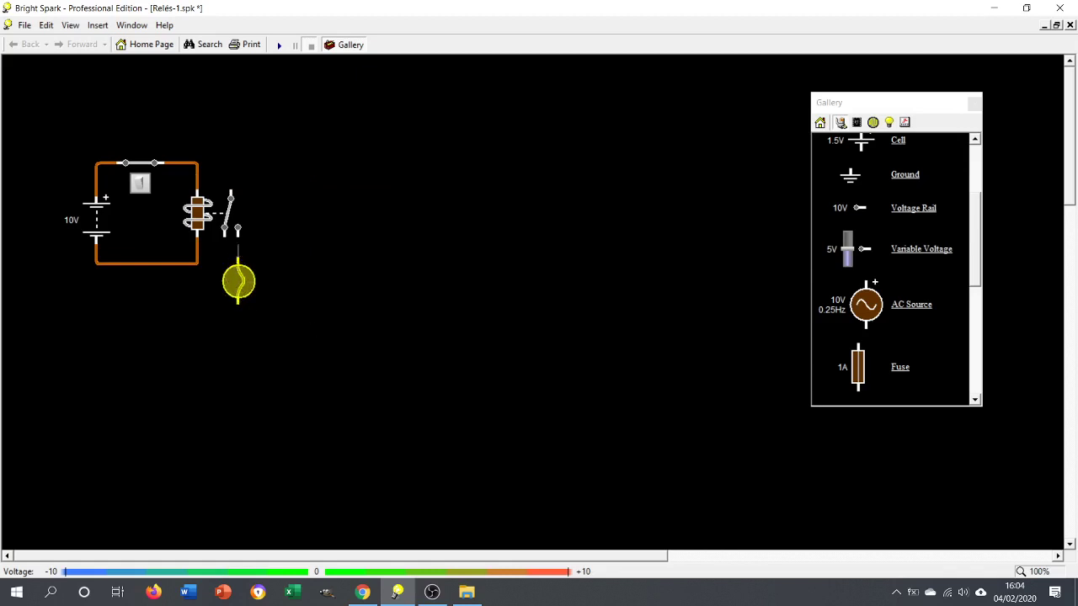
Wire the bulb to the normally open contact and the battery's negative side, and the common contact to the switched positive line
left_click_drag(237, 249, 237, 231)
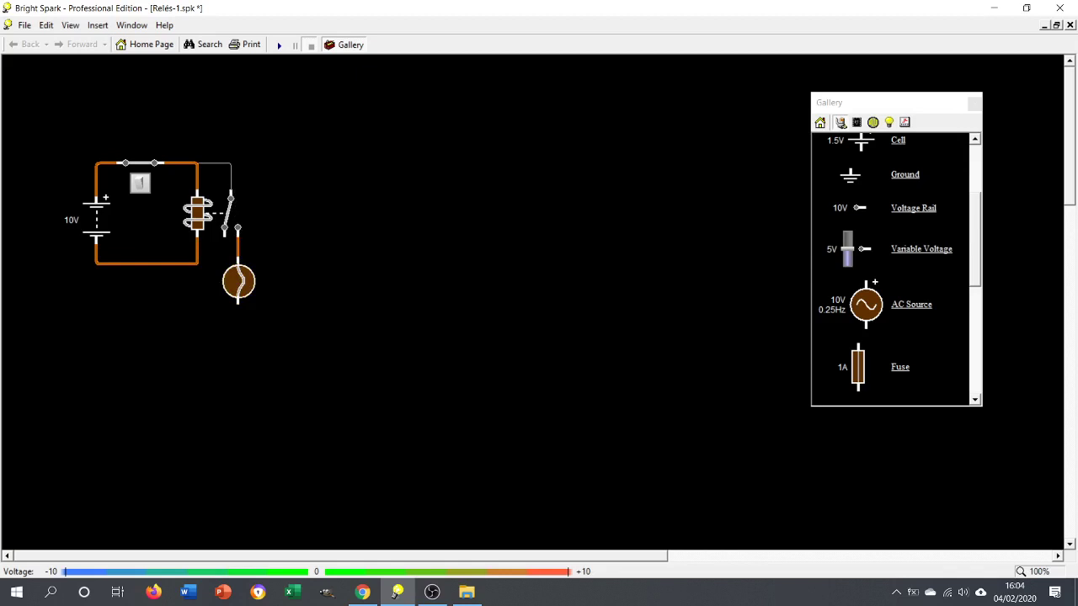
left_click_drag(198, 163, 198, 164)
left_click_drag(238, 302, 239, 322)
left_click_drag(96, 270, 97, 263)
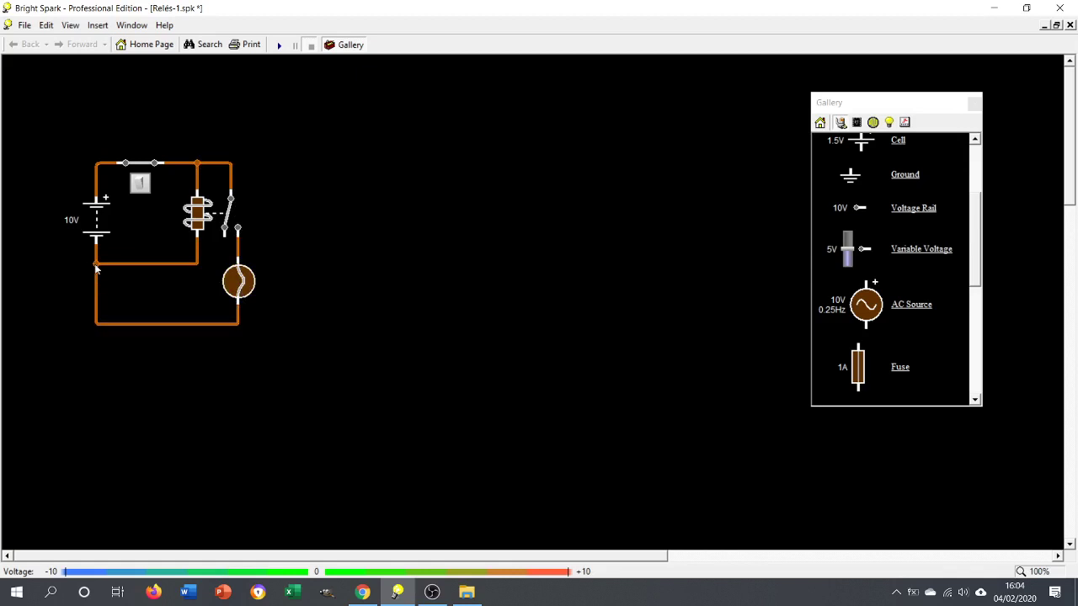
Run the simulation and toggle the switch to check the coil and bulb working from the shared battery
left_click(279, 45)
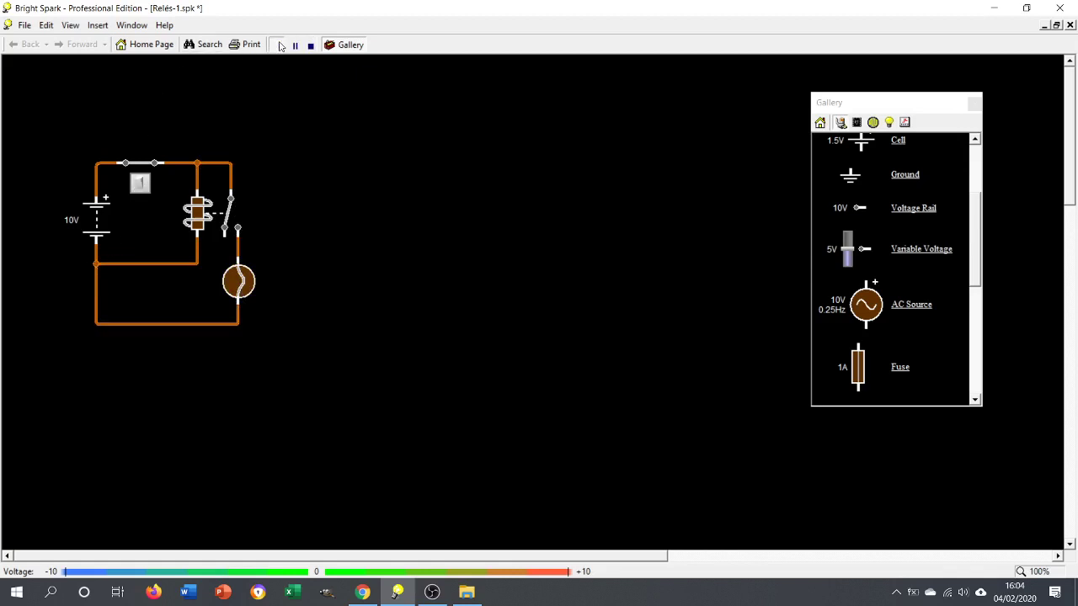
left_click(141, 184)
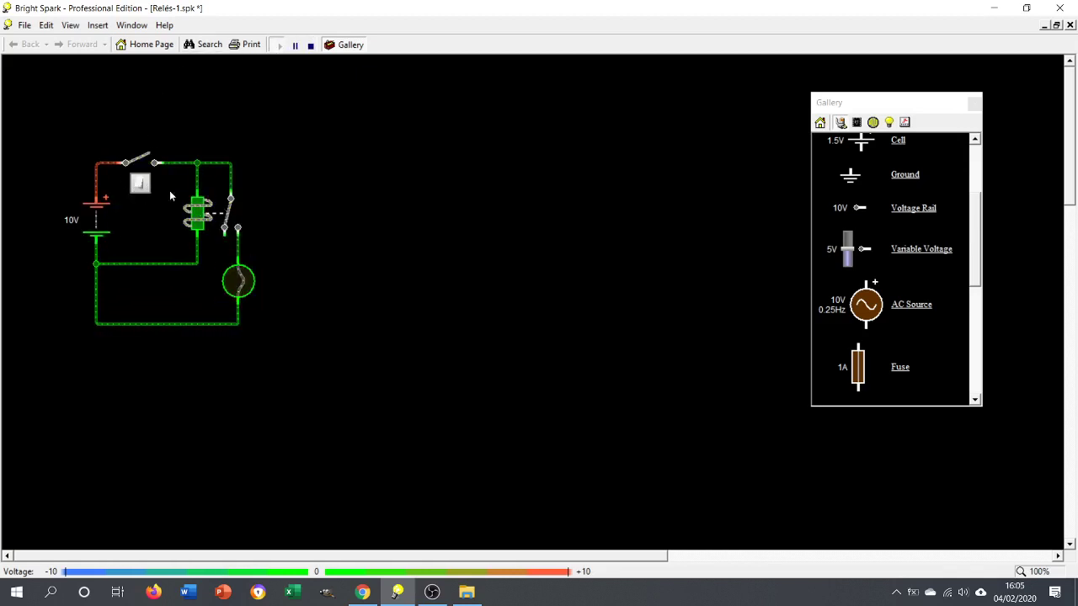
left_click(142, 183)
Add a diode, rotate it to point upwards, and connect it in parallel with the relay coil, between the battery and the coil
left_click(889, 123)
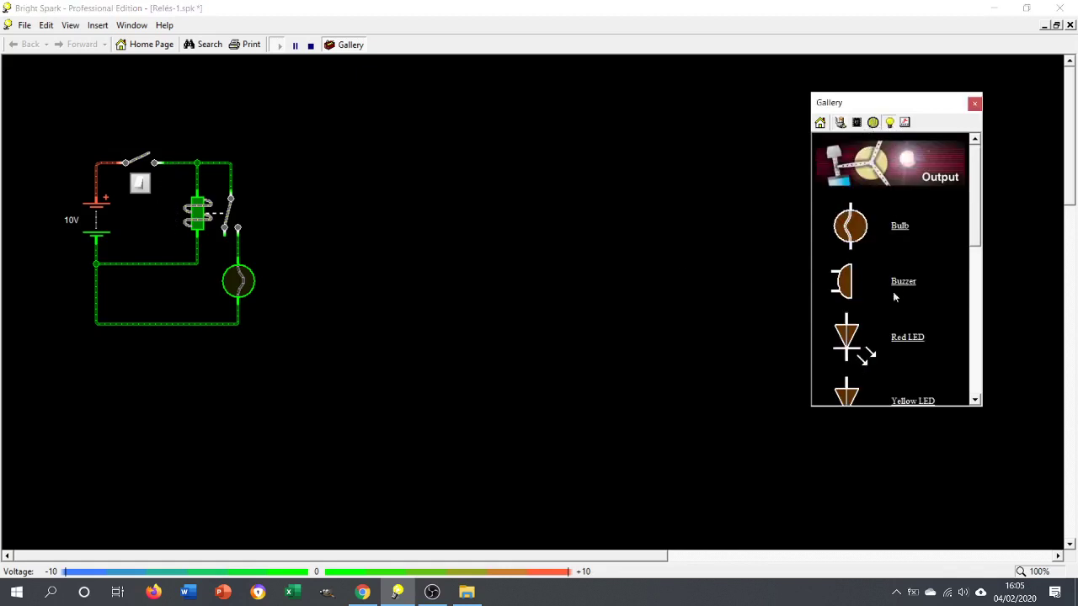
left_click(858, 122)
left_click_drag(830, 234, 388, 242)
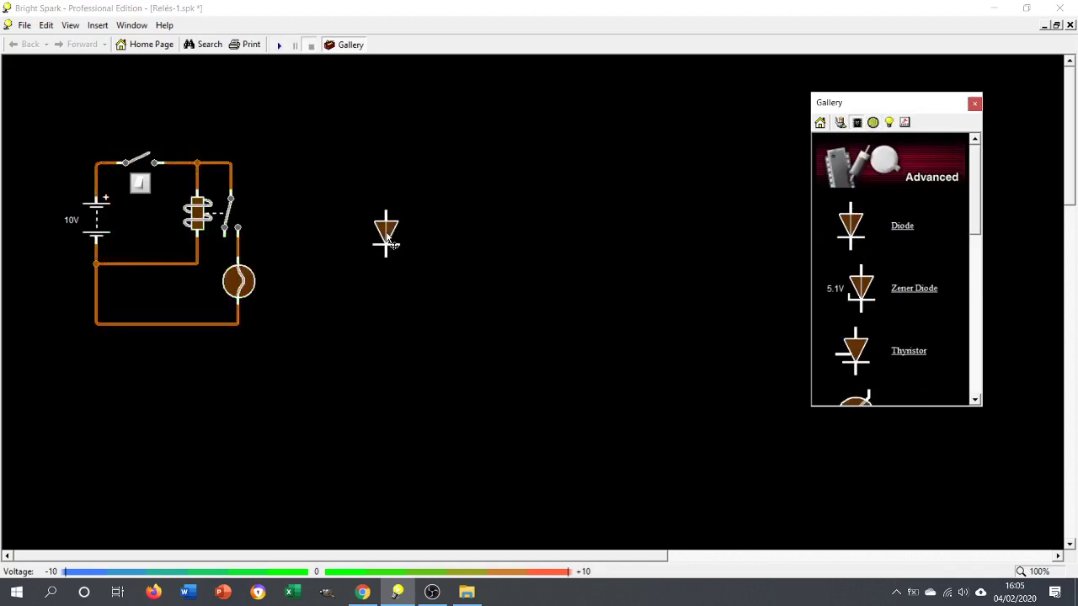
left_click(387, 242)
right_click(388, 241)
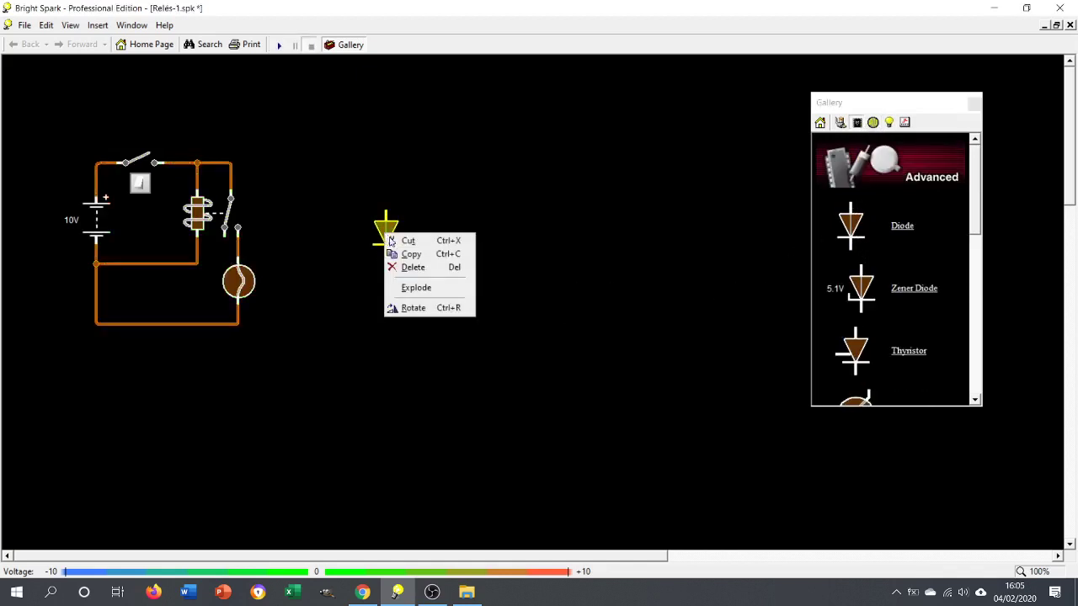
left_click(415, 306)
right_click(390, 229)
left_click(421, 302)
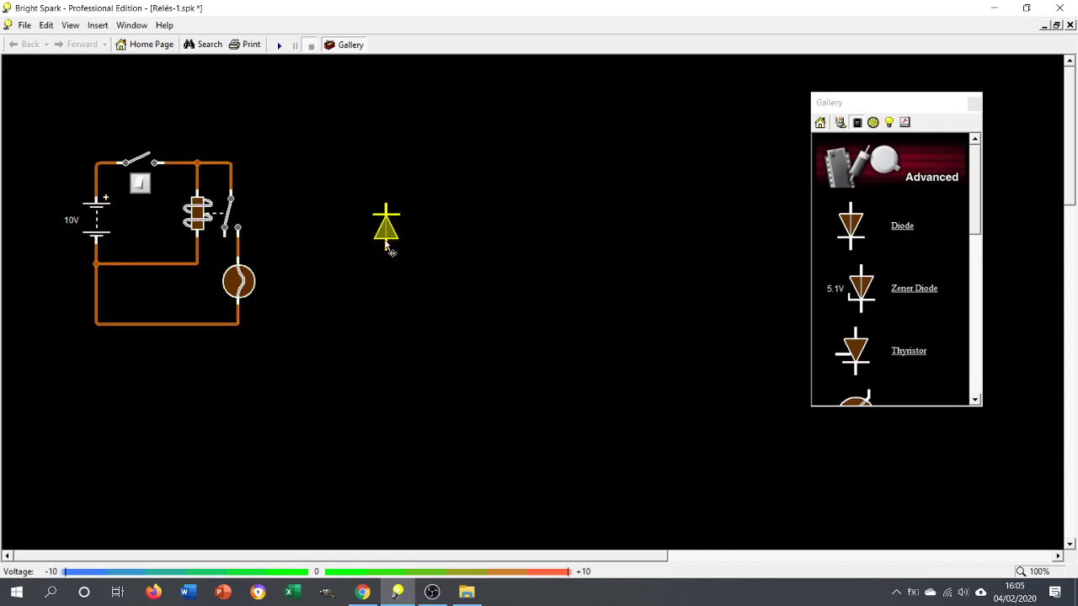
left_click_drag(390, 246, 157, 221)
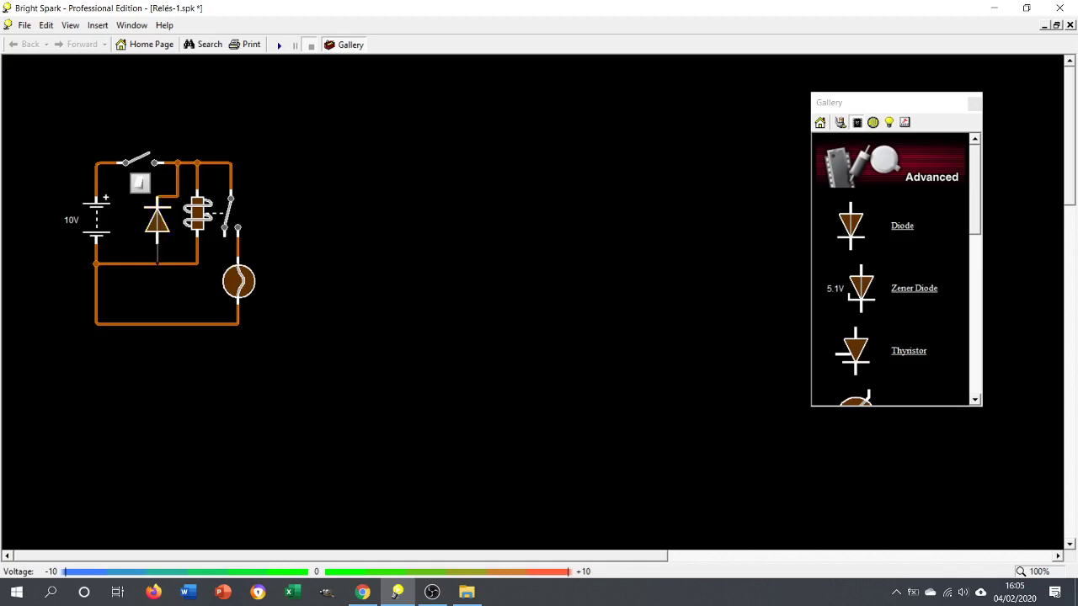
Run the simulation, close and reopen the switch to test the circuit with the diode, and stop it
left_click(279, 45)
left_click_drag(140, 190, 138, 181)
left_click(139, 181)
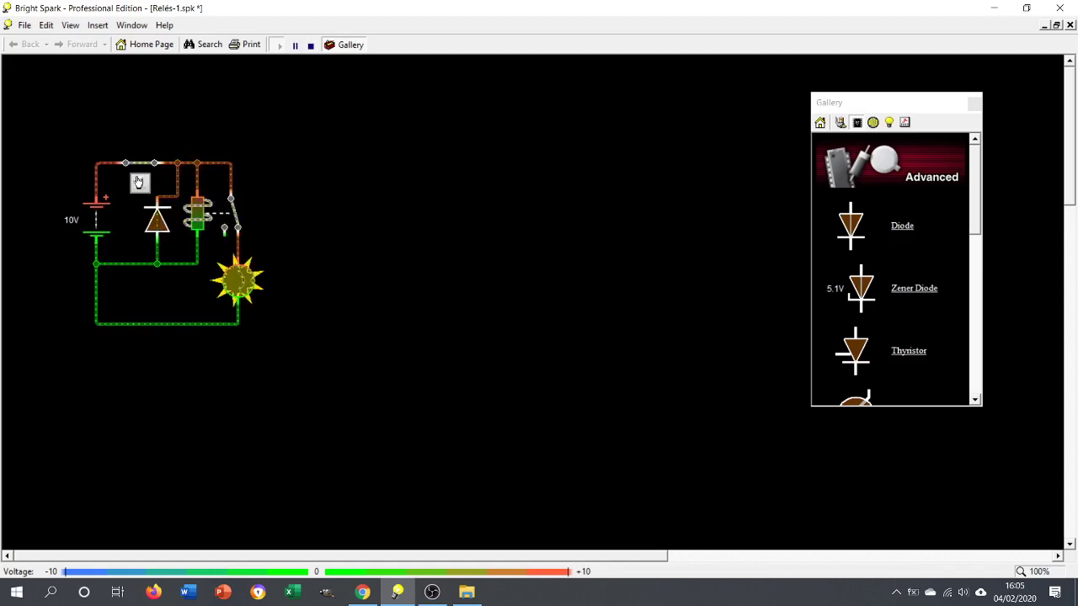
left_click(139, 180)
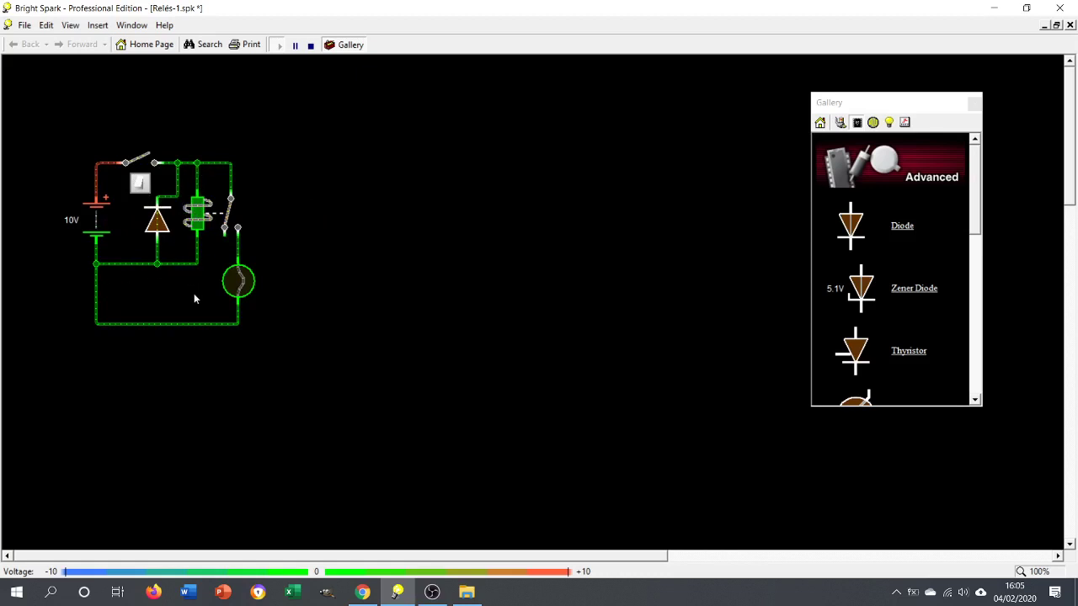
left_click(311, 49)
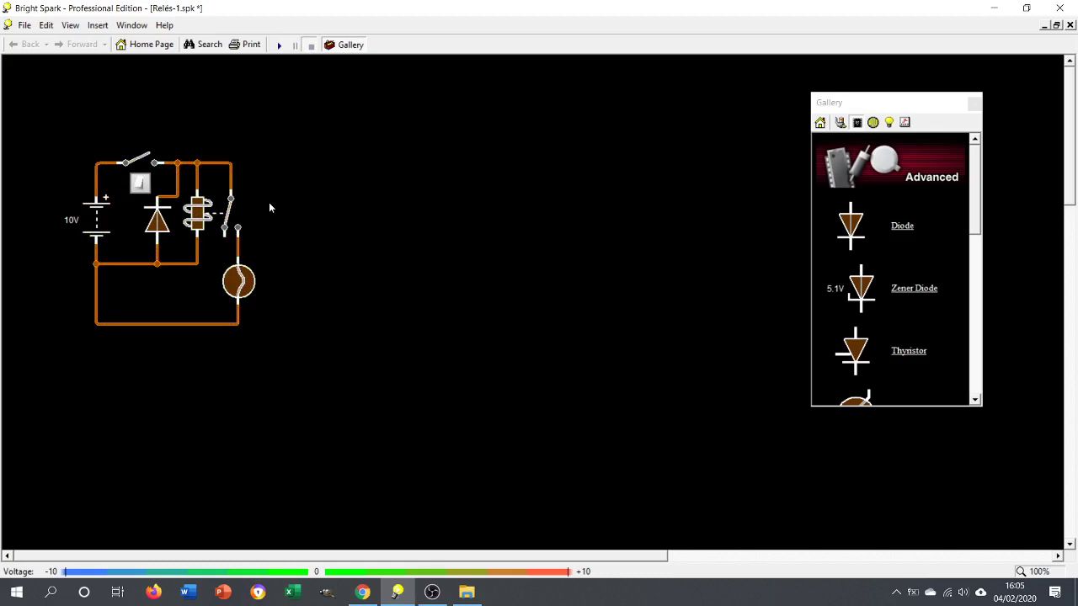
Select the whole relay circuit and move it up and to the left to free space beside it
left_click_drag(68, 139, 269, 324)
left_click_drag(181, 196, 155, 148)
left_click(234, 149)
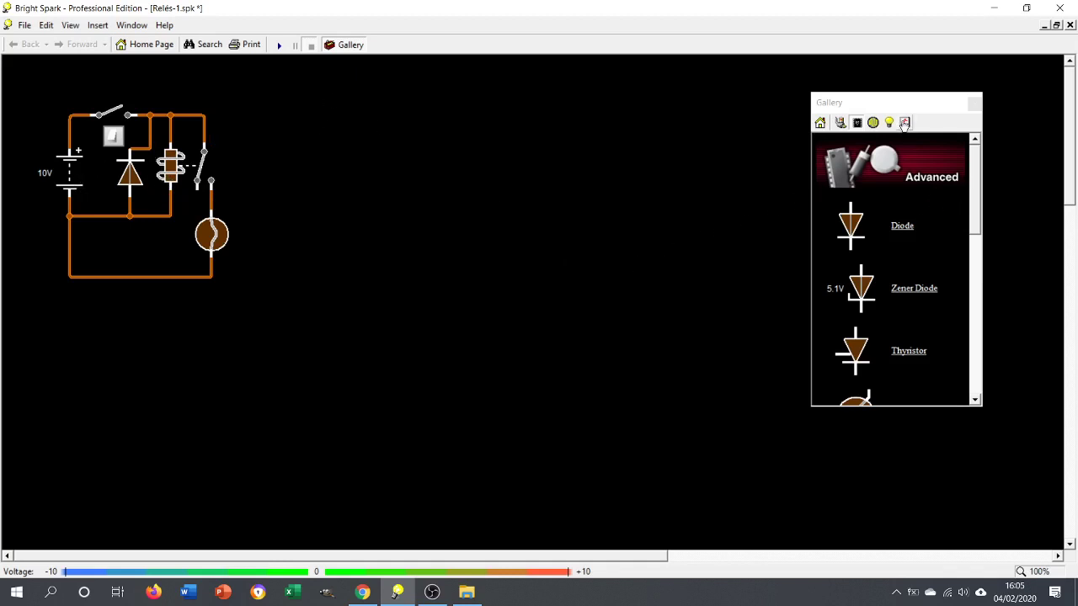
Place a 10V battery and an SPDT relay side by side to the right of the existing circuit
left_click(821, 123)
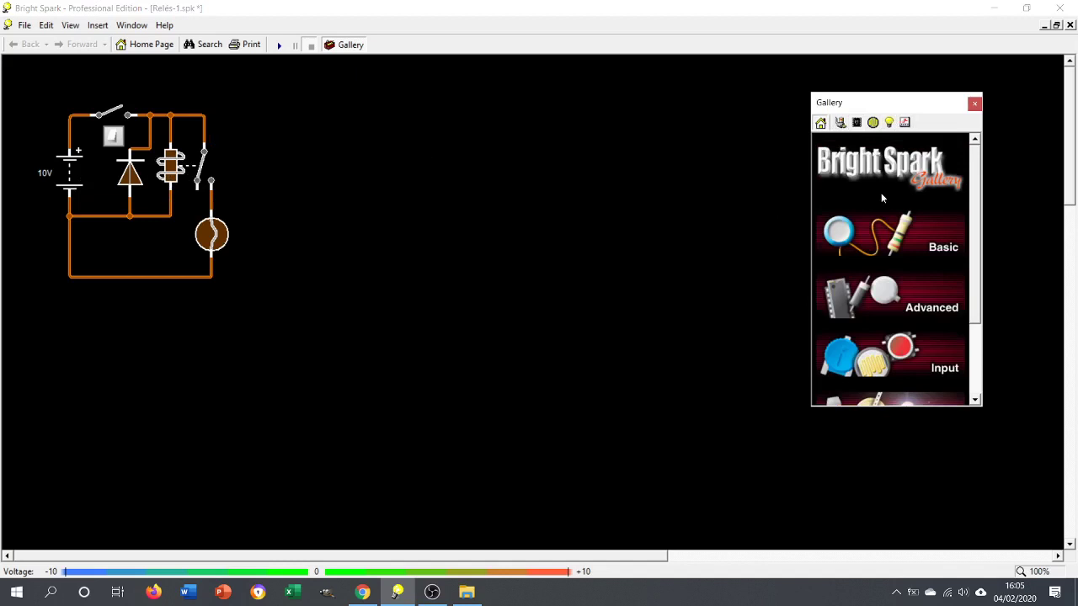
left_click(931, 246)
left_click_drag(859, 239, 337, 204)
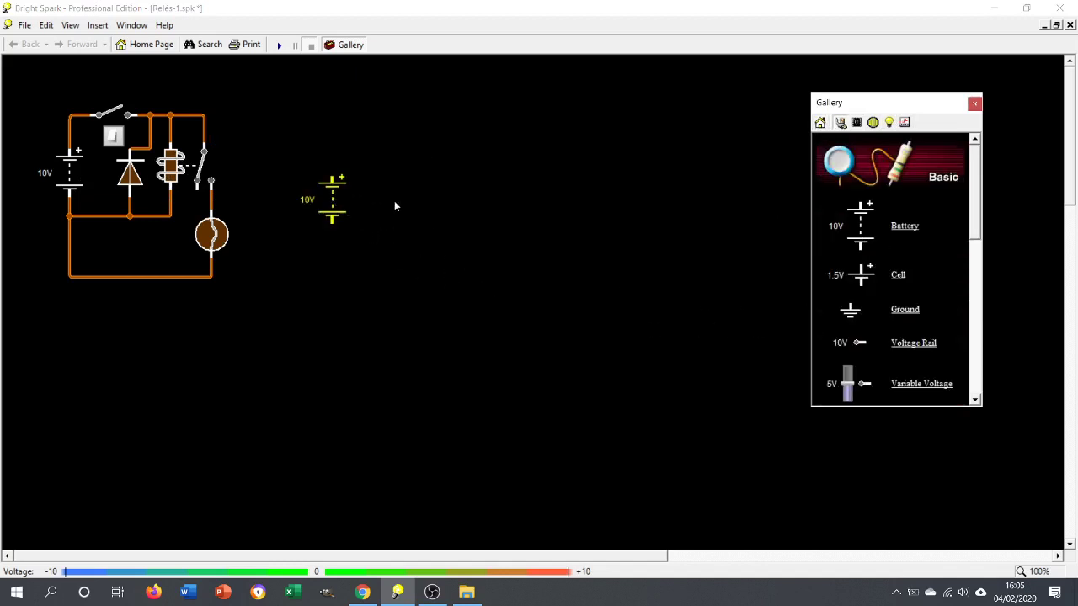
scroll(977, 219, "down", 5)
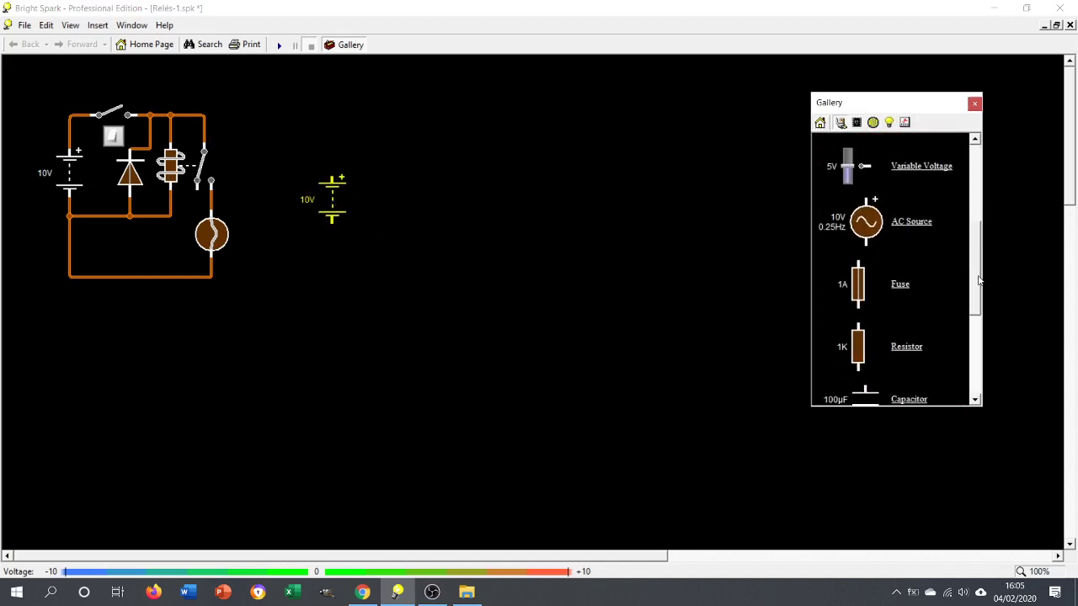
left_click(889, 123)
scroll(930, 223, "down", 5)
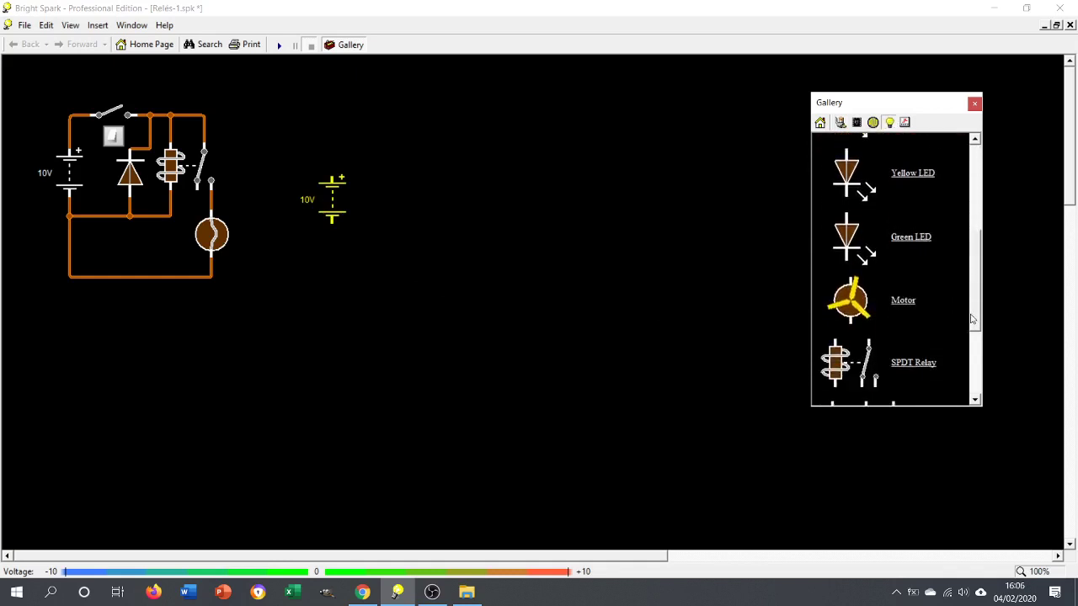
left_click_drag(868, 242, 426, 197)
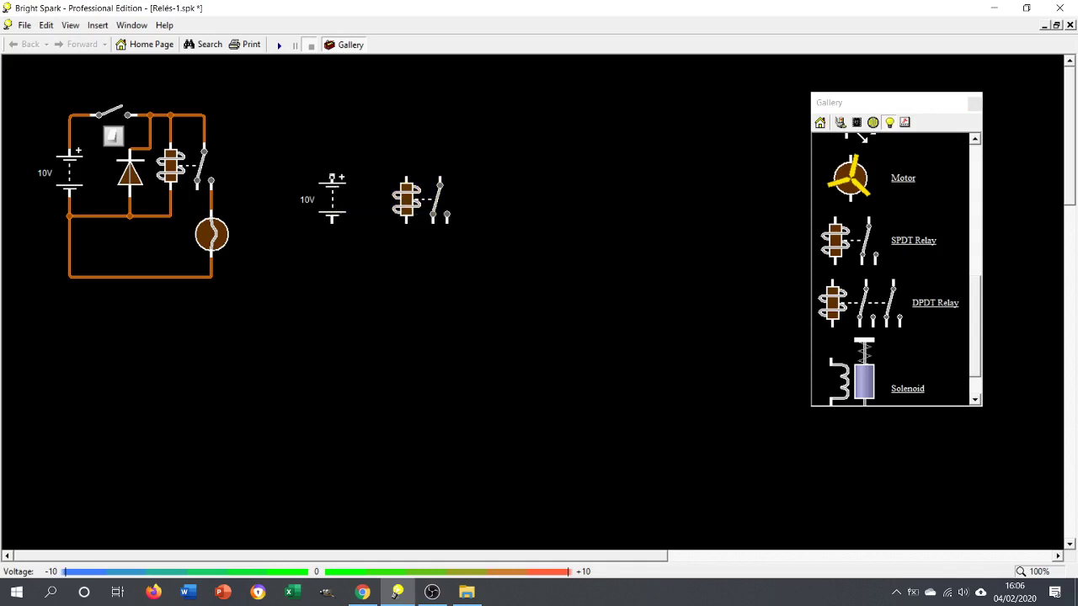
Wire the new battery's negative terminal to the coil, the coil's other end to the common contact, and the normally closed contact to the positive terminal
left_click_drag(359, 136, 400, 136)
left_click_drag(405, 173, 404, 173)
left_click_drag(405, 249, 406, 221)
mouse_move(406, 175)
left_mouse_down()
mouse_move(336, 150)
mouse_move(434, 158)
mouse_move(439, 181)
left_mouse_up()
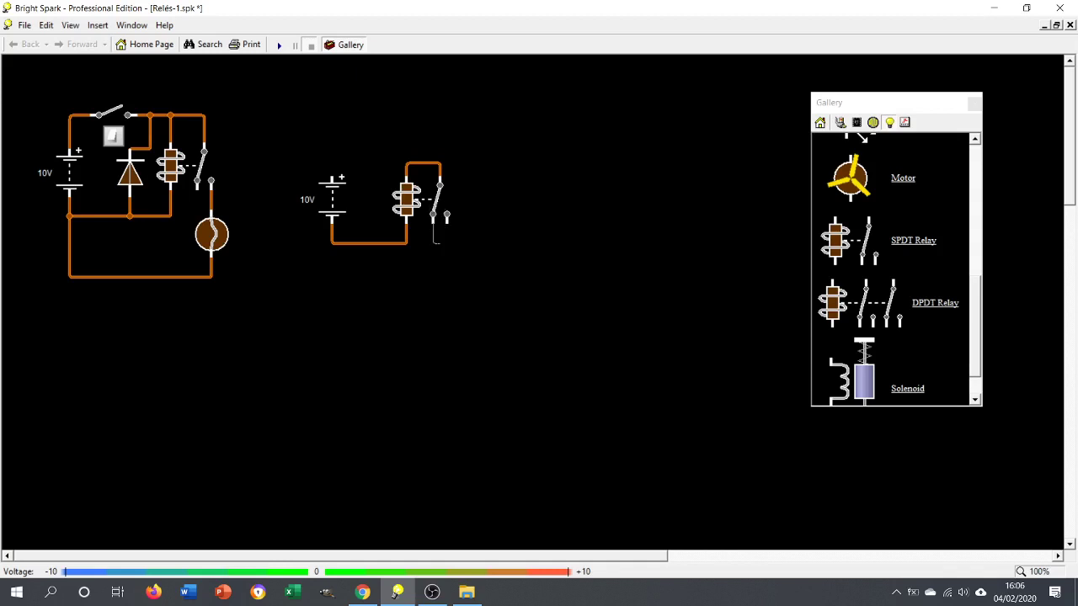
mouse_move(487, 243)
left_mouse_down()
mouse_move(482, 162)
mouse_move(400, 143)
mouse_move(327, 144)
mouse_move(331, 179)
left_mouse_up()
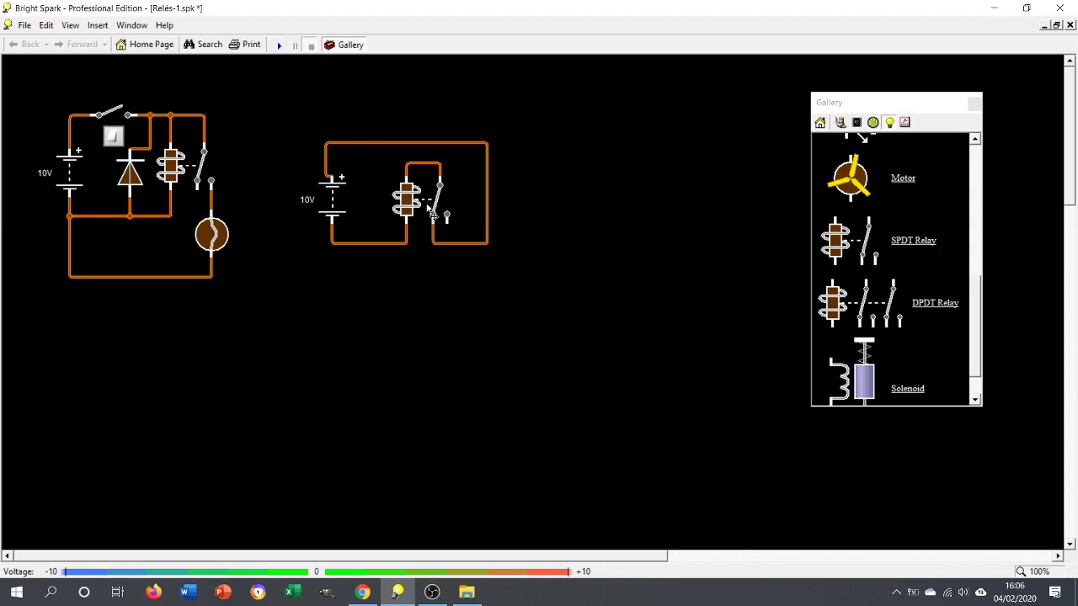
Run and stop the simulation twice to examine how the relay behaves with its coil fed through its own contact
left_click(279, 44)
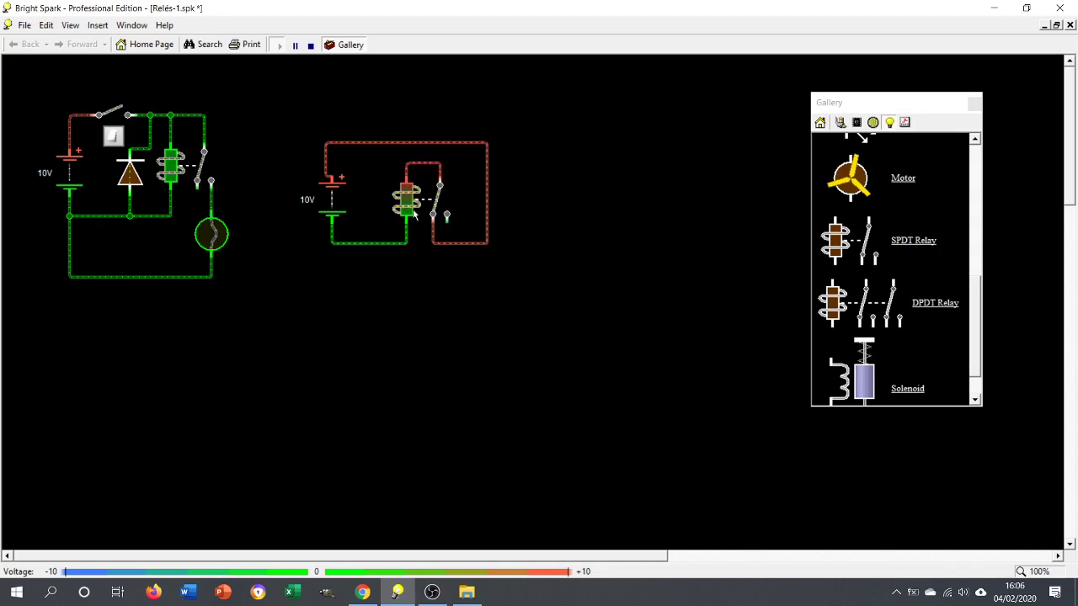
left_click(311, 47)
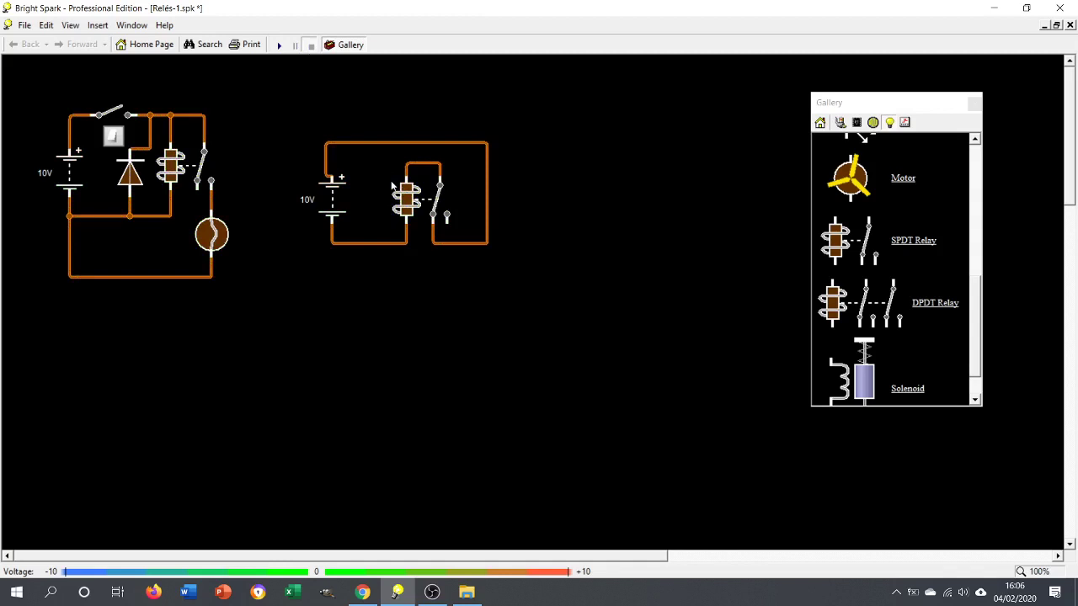
left_click(285, 46)
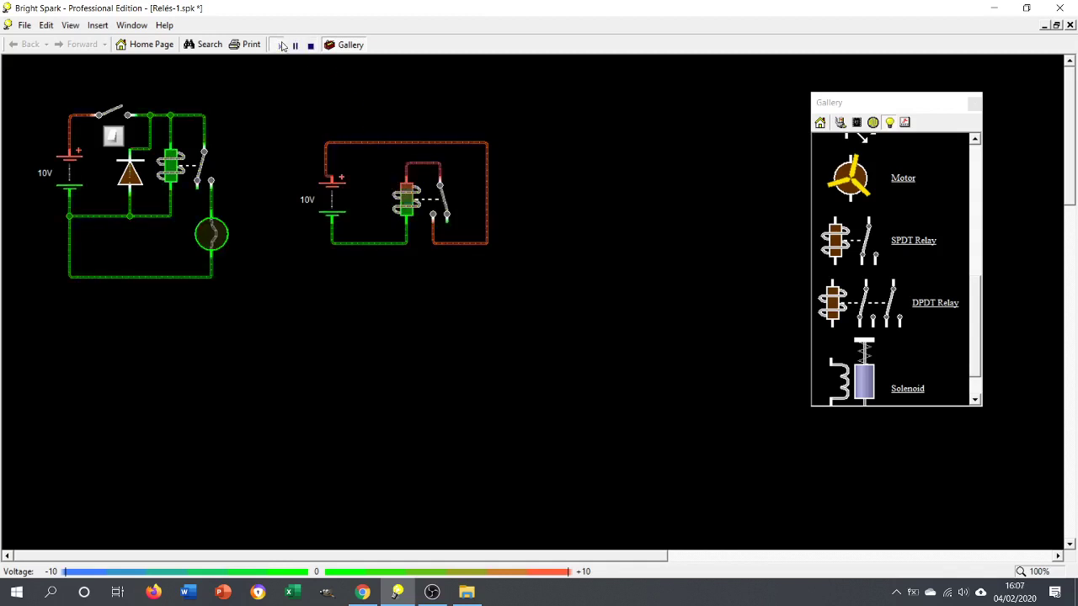
left_click(311, 47)
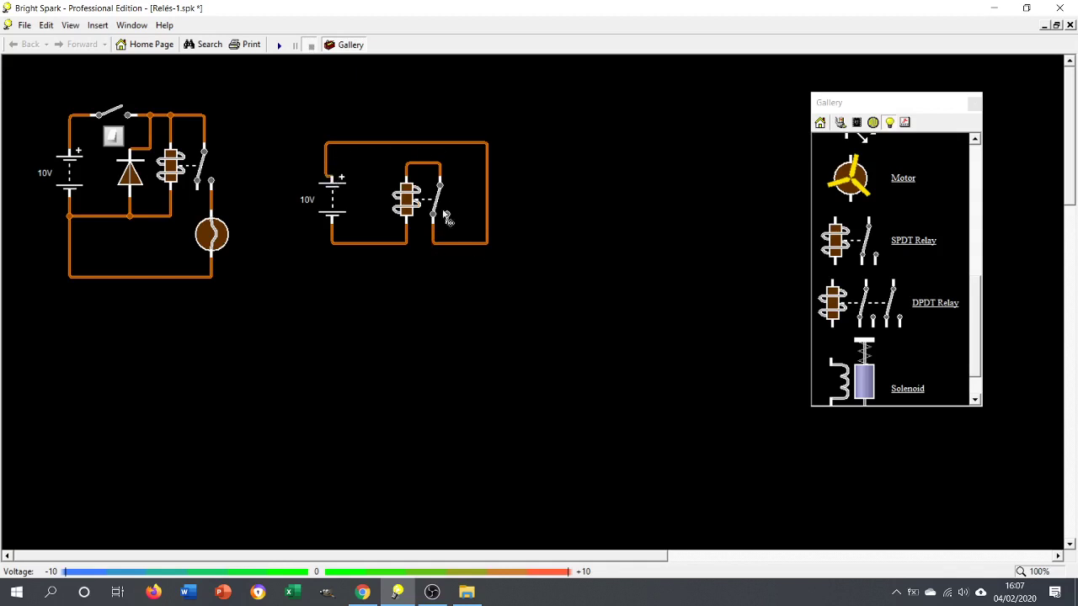
Try moving the second circuit's relay slightly up and to the right
left_click_drag(407, 202, 426, 178)
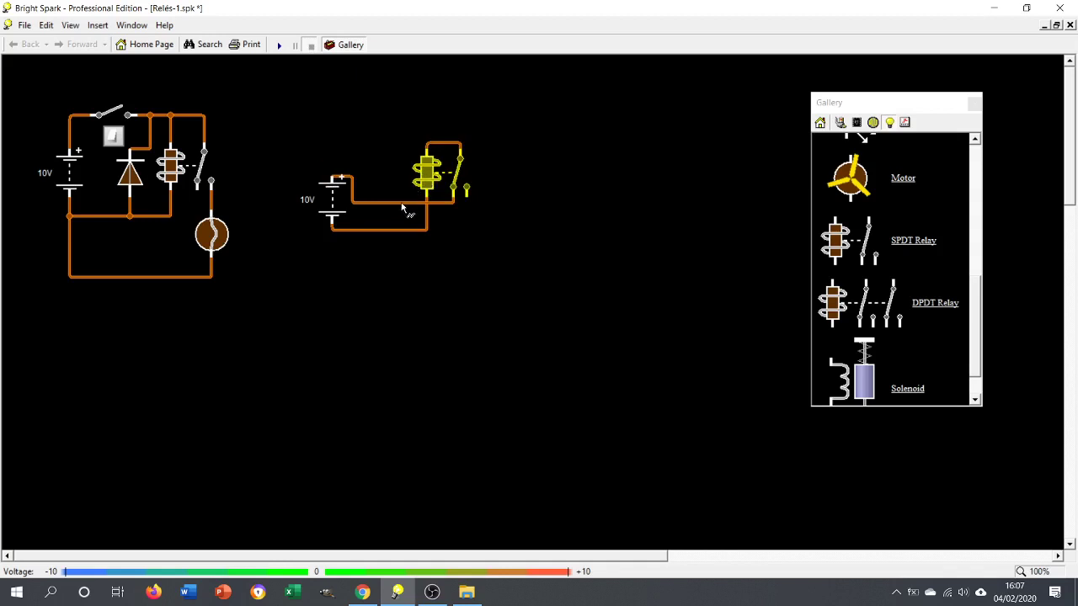
left_click(508, 202)
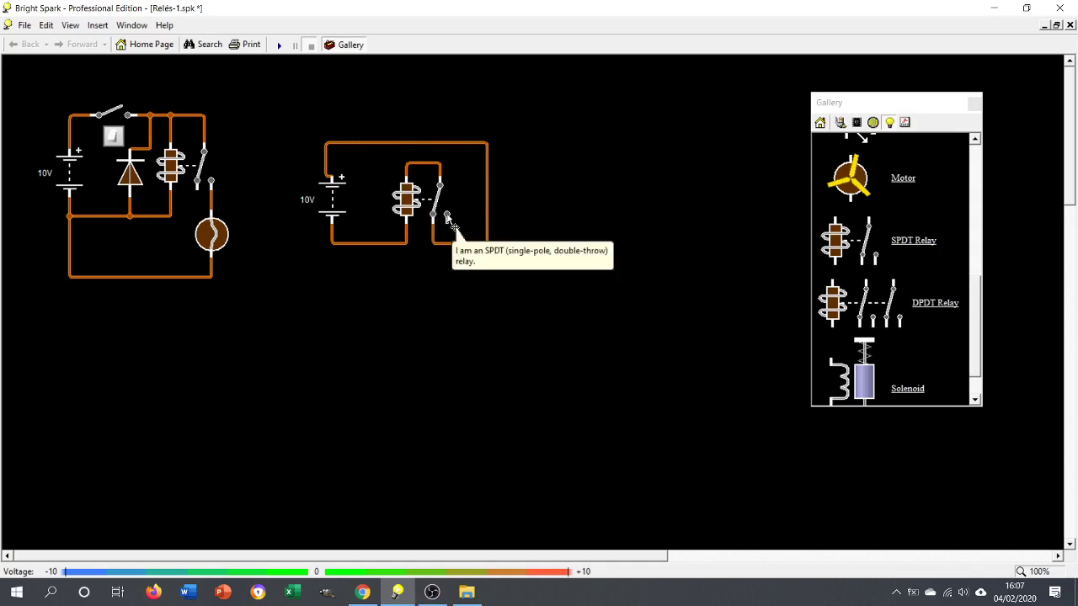
Simulate the second relay circuit once more to observe its contact movement, and stop the simulation
left_click(278, 47)
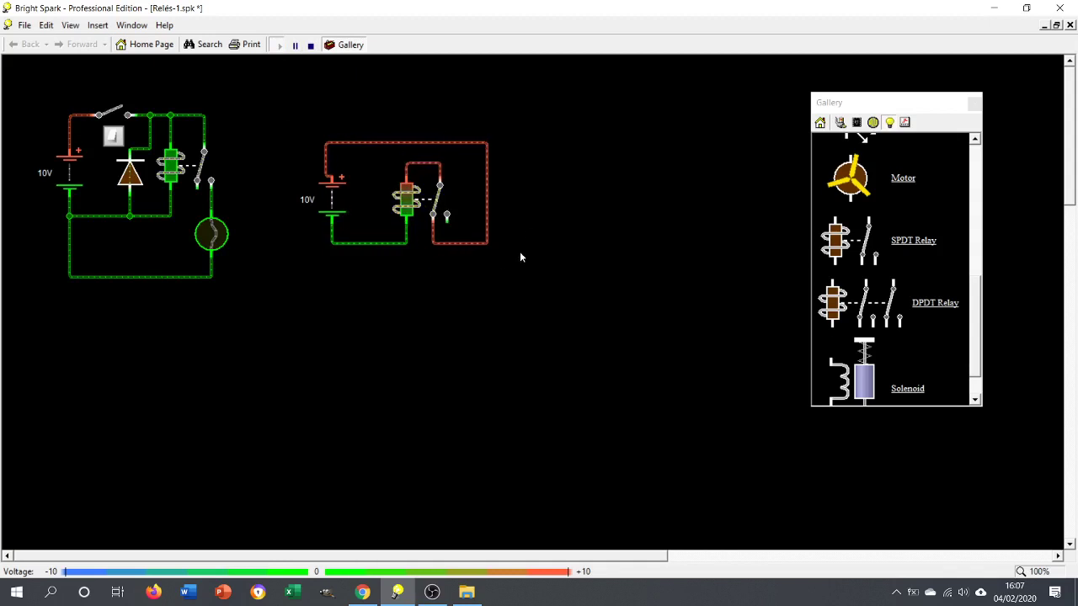
left_click(310, 46)
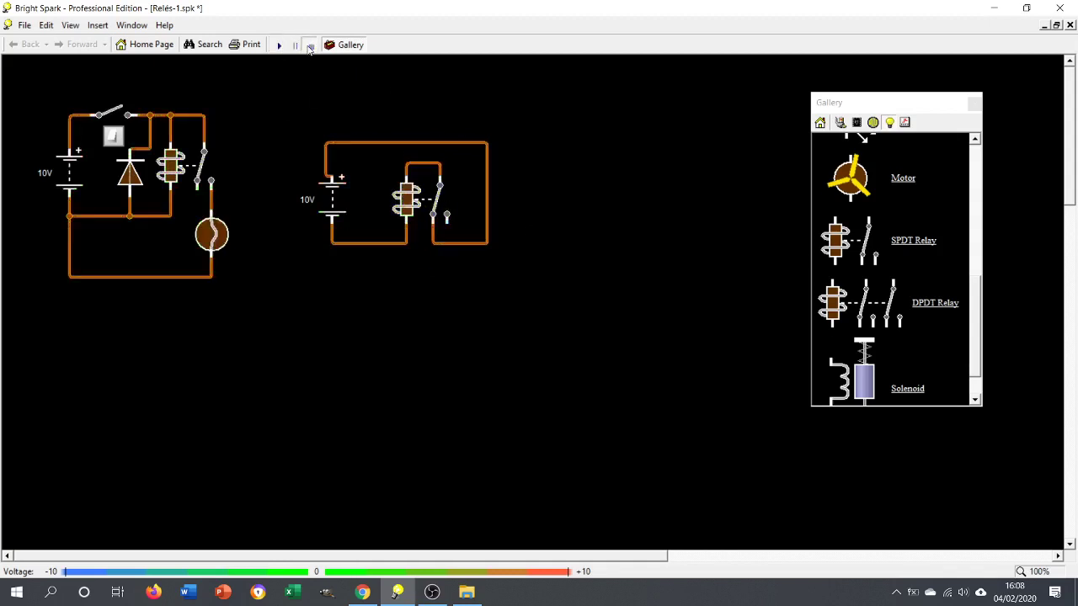